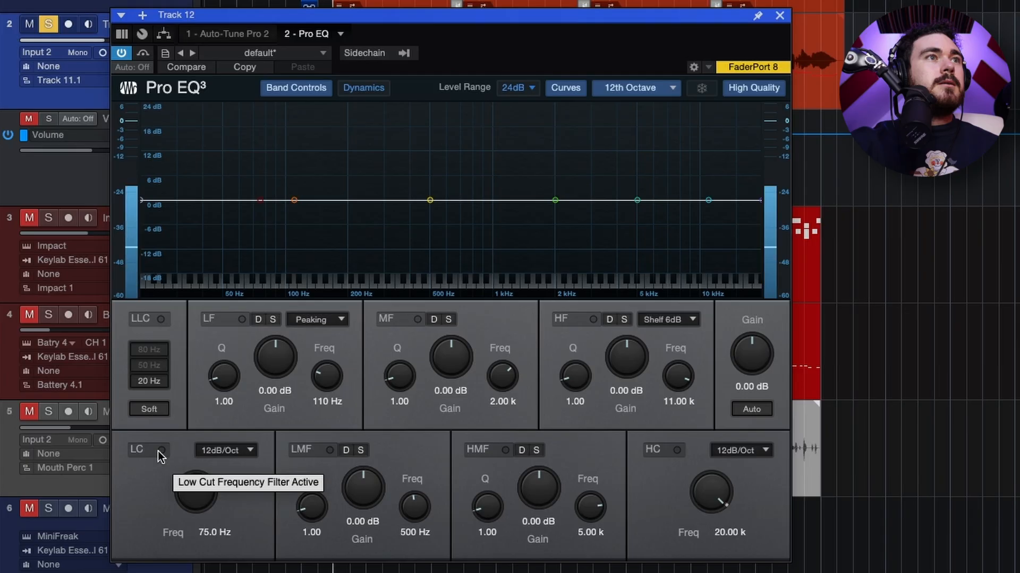
# Enable the low cut filter, set its frequency to 135 Hz, and toggle it off and on to compare the vocal
pyautogui.click(224, 407)
pyautogui.moveTo(202, 493)
pyautogui.mouseDown()
pyautogui.moveTo(207, 434)
pyautogui.moveTo(194, 480)
pyautogui.mouseUp()
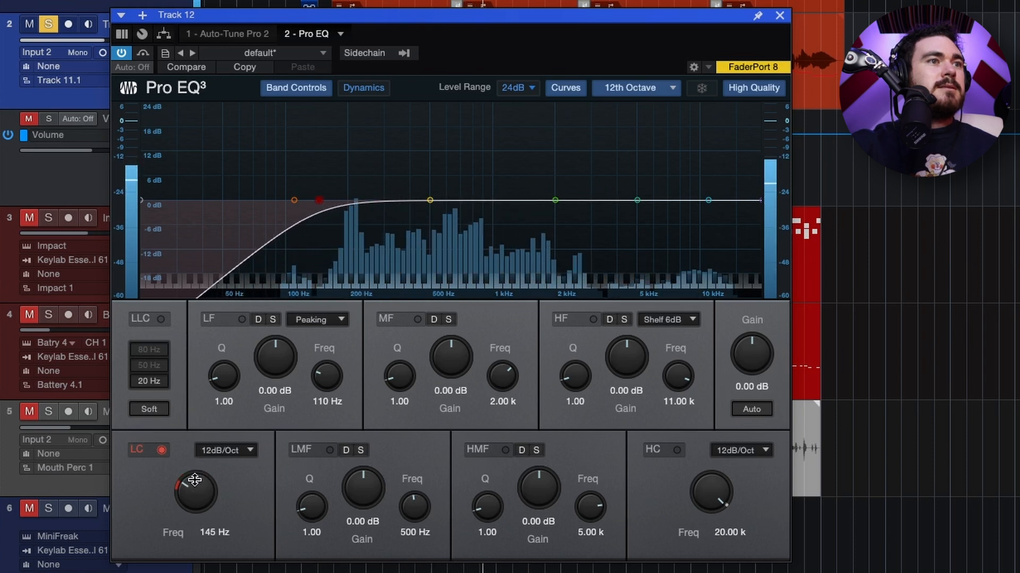
pyautogui.click(161, 452)
pyautogui.click(161, 452)
pyautogui.moveTo(178, 474); pyautogui.dragTo(190, 473)
pyautogui.click(156, 449)
pyautogui.click(157, 450)
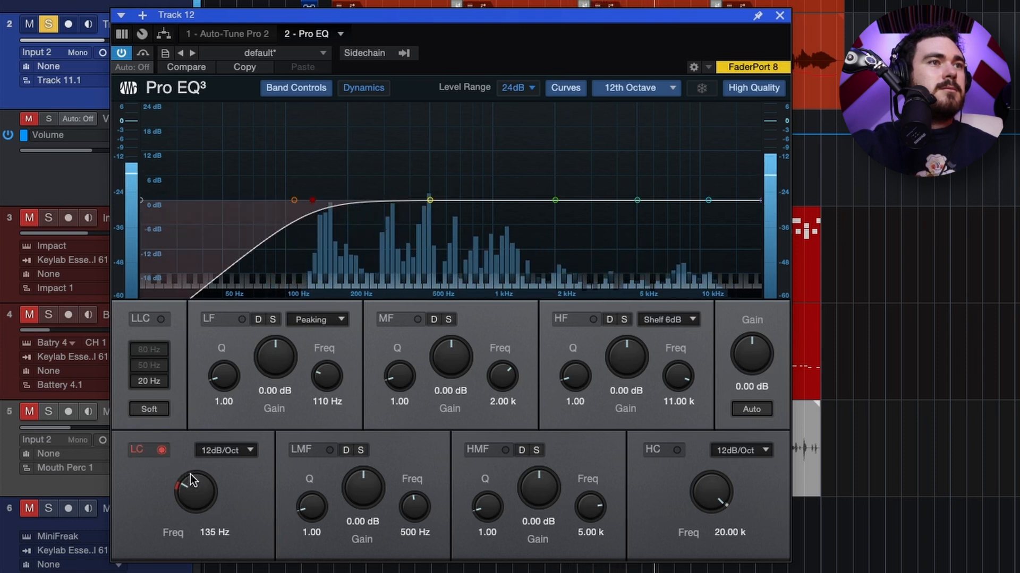
pyautogui.click(162, 451)
pyautogui.click(162, 451)
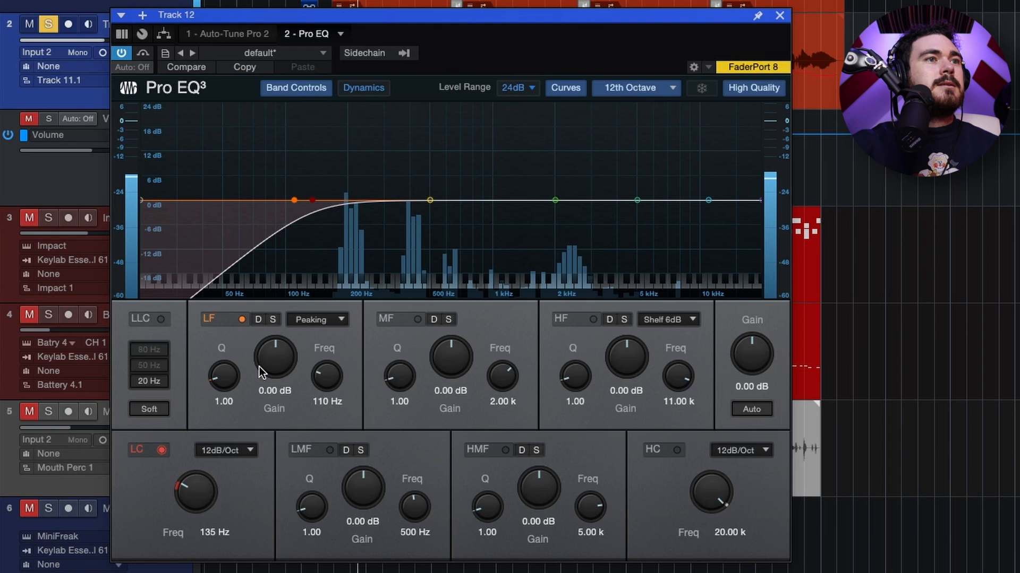
# Sweep the LF band with a 17.52 dB boost and Q of 3.59 to 161 Hz, and briefly solo it to check
pyautogui.moveTo(260, 366); pyautogui.dragTo(262, 343)
pyautogui.moveTo(237, 381); pyautogui.dragTo(235, 365)
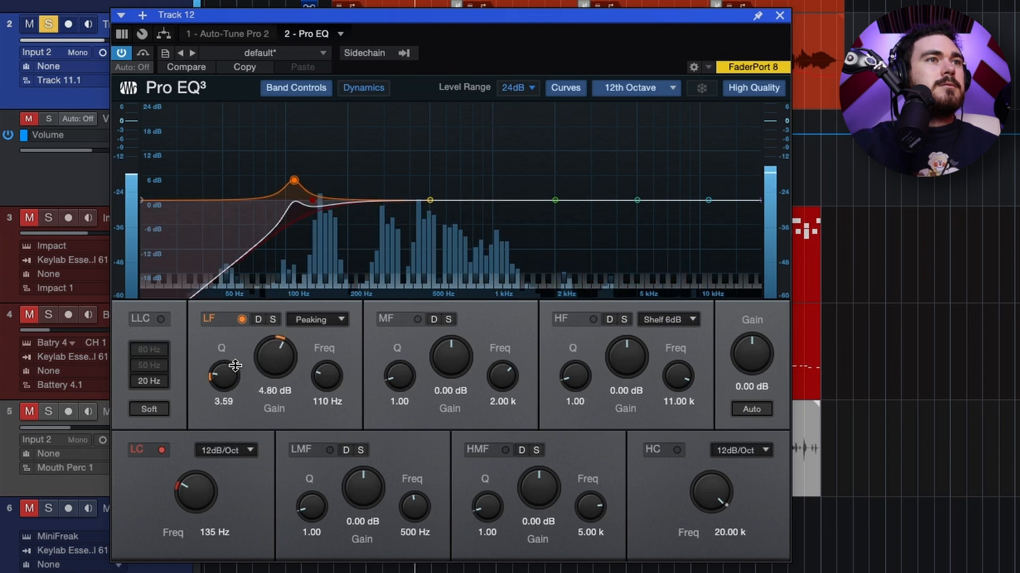
pyautogui.moveTo(320, 376); pyautogui.dragTo(275, 334)
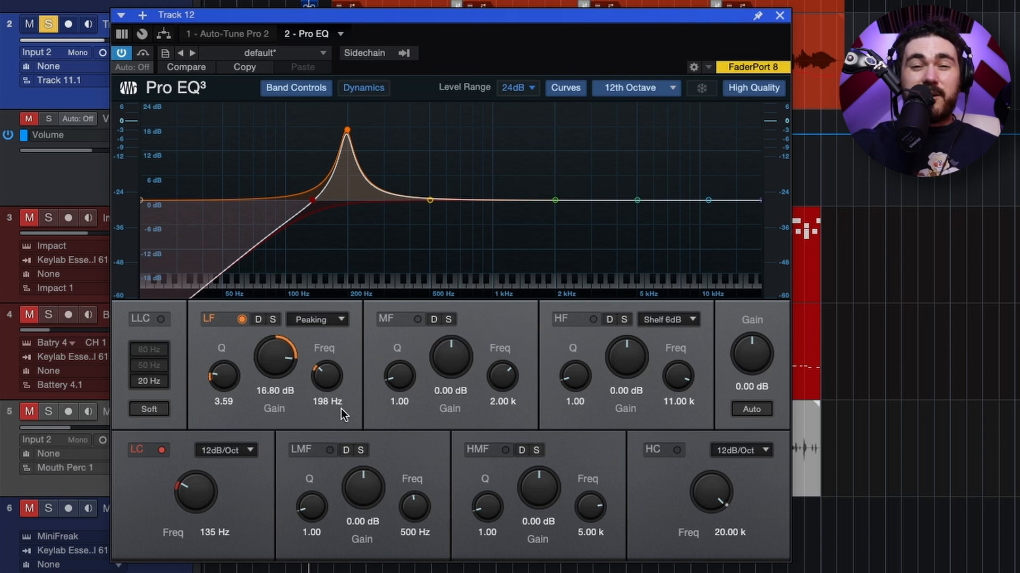
pyautogui.moveTo(279, 352); pyautogui.dragTo(277, 350)
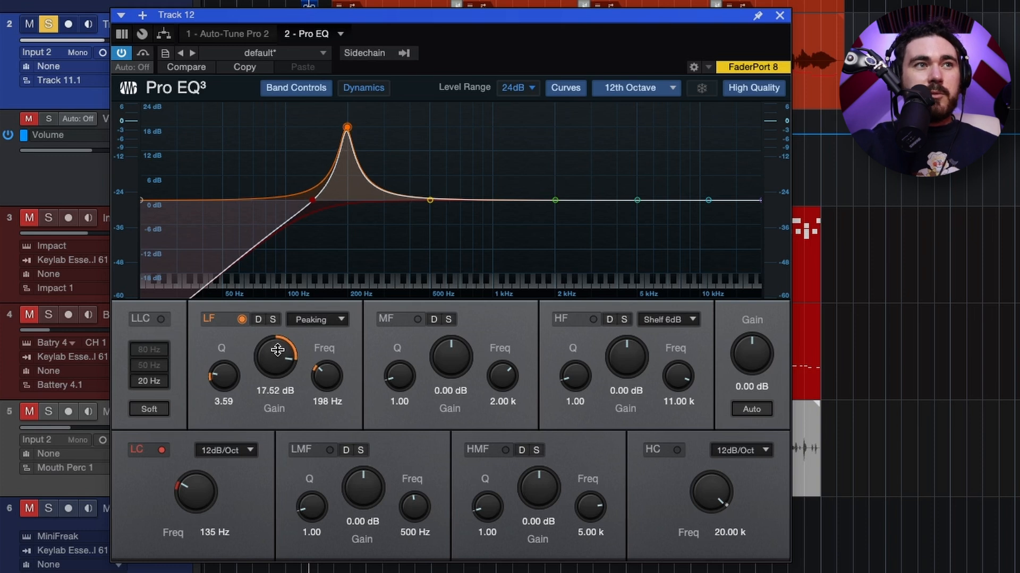
pyautogui.moveTo(322, 374); pyautogui.dragTo(321, 380)
pyautogui.click(272, 319)
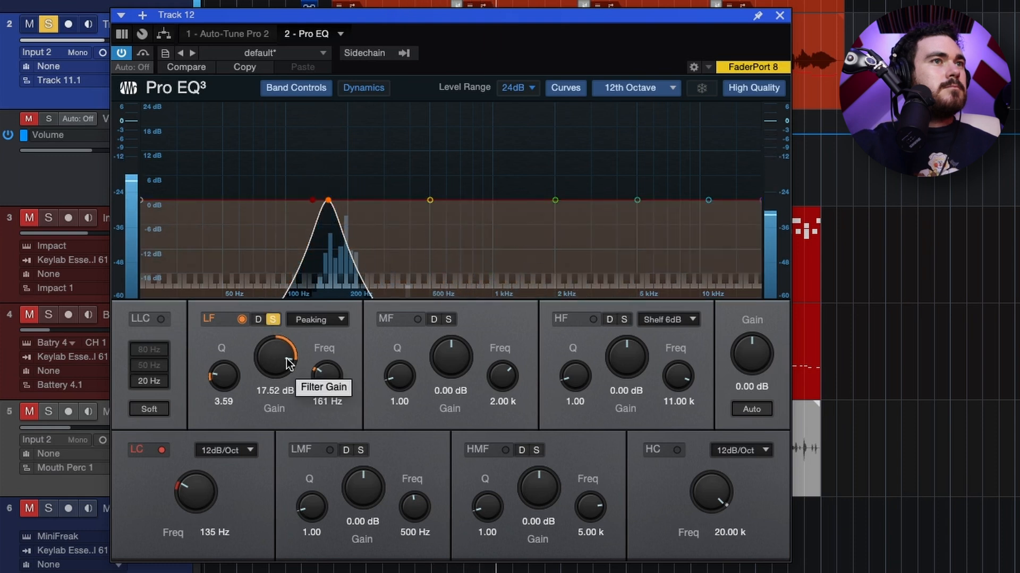
pyautogui.click(273, 320)
# Reset the LF band's gain to 0 dB and enable its dynamic mode with a range of -4.32
pyautogui.click(260, 322)
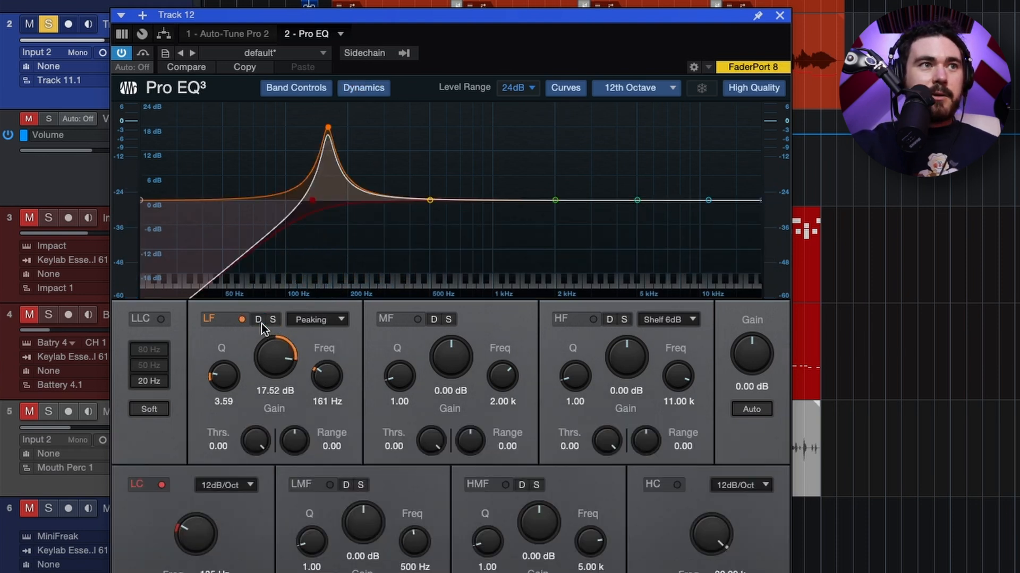
pyautogui.doubleClick(282, 352)
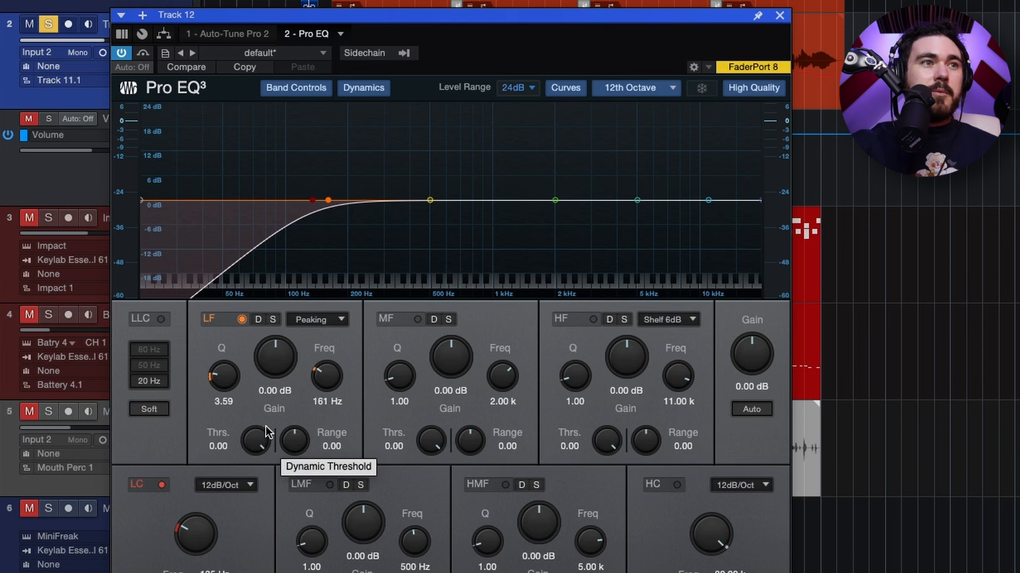
pyautogui.moveTo(291, 444); pyautogui.dragTo(287, 452)
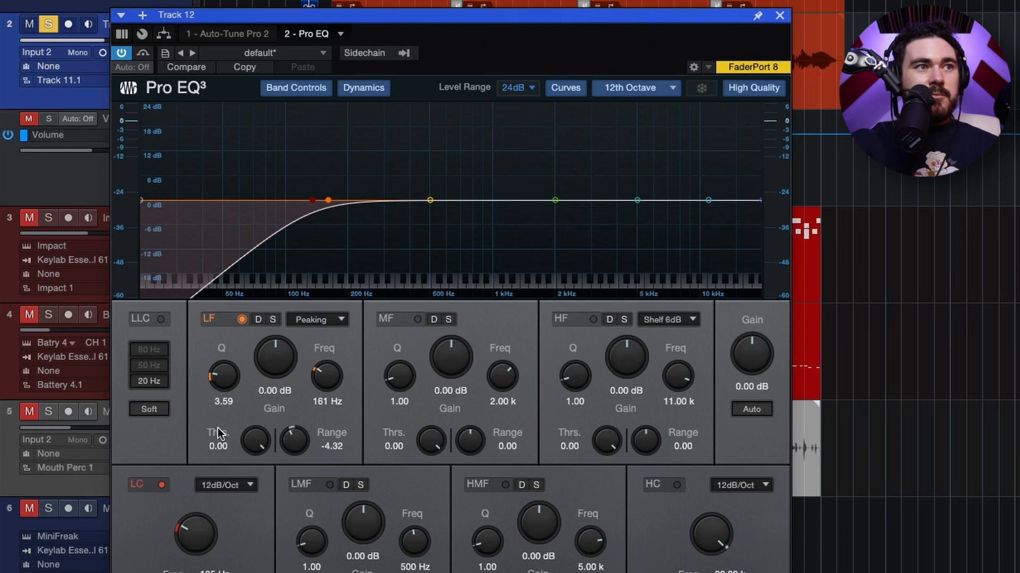
pyautogui.click(258, 319)
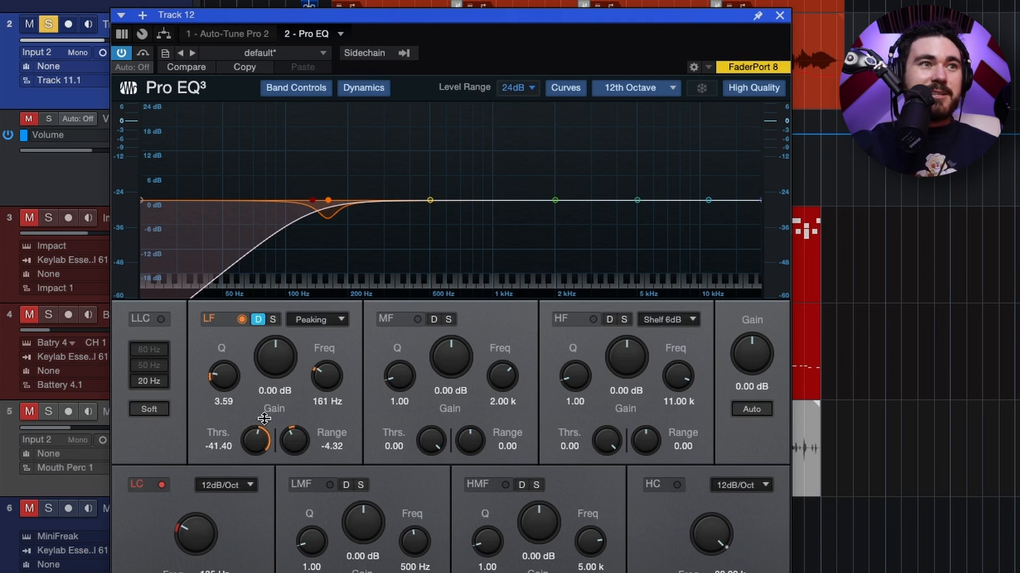
# Fine-tune the LF band's dynamic cut to threshold -18.90, range -3.60 and Q 2.68 during playback
pyautogui.moveTo(267, 455); pyautogui.dragTo(242, 451)
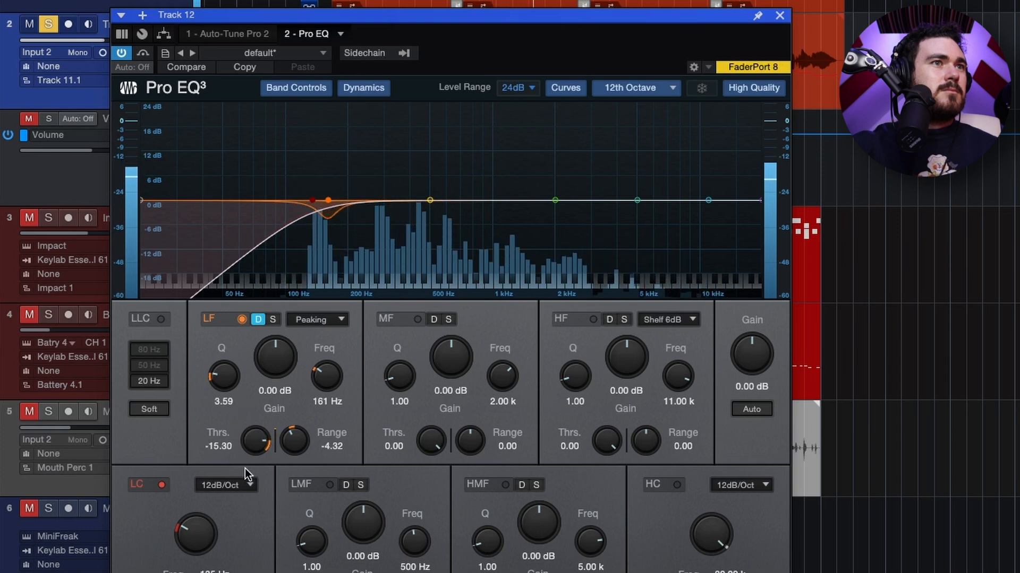
pyautogui.moveTo(248, 451); pyautogui.dragTo(250, 442)
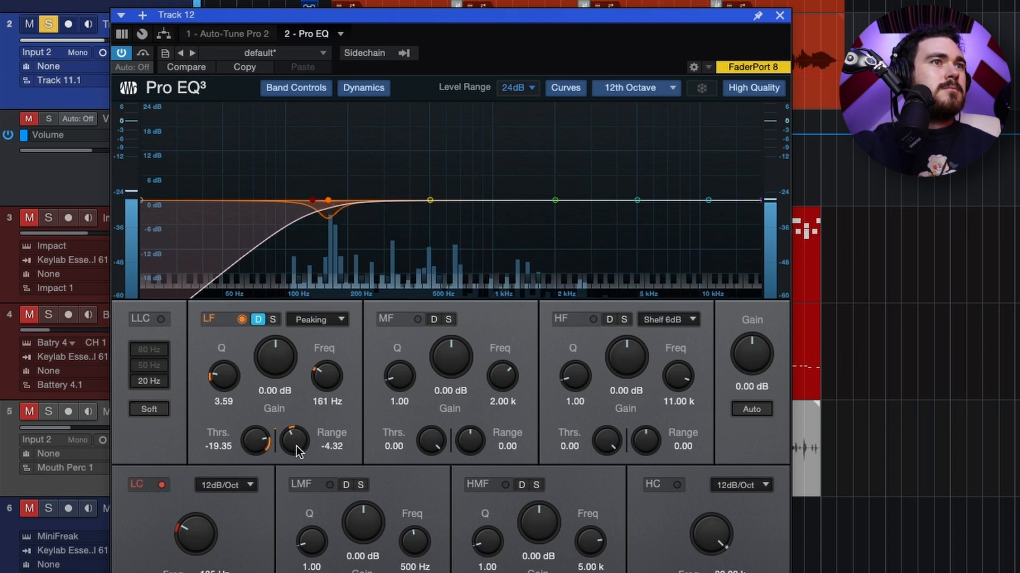
pyautogui.moveTo(260, 441); pyautogui.dragTo(254, 447)
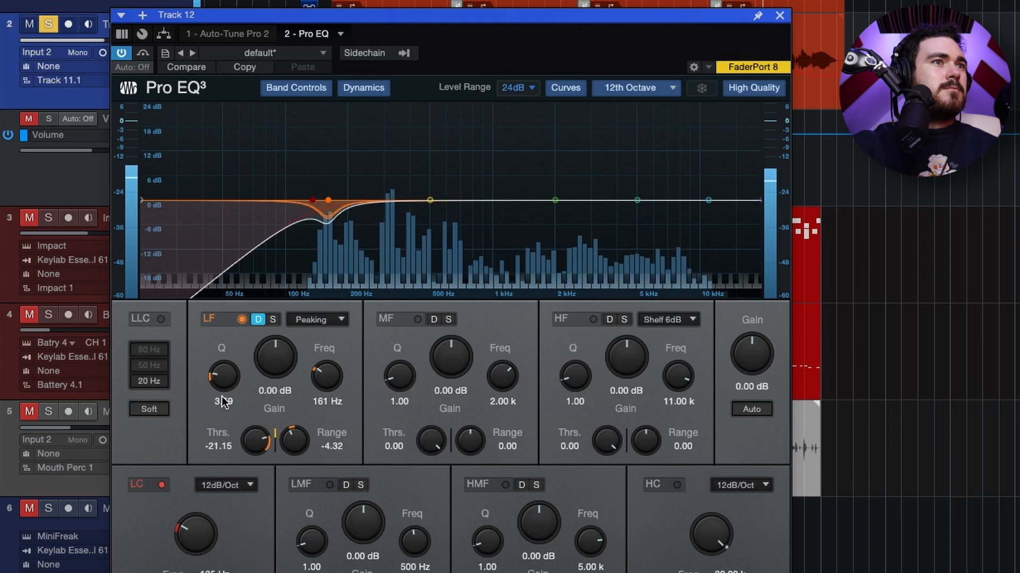
pyautogui.moveTo(221, 395); pyautogui.dragTo(217, 391)
pyautogui.moveTo(253, 443); pyautogui.dragTo(288, 434)
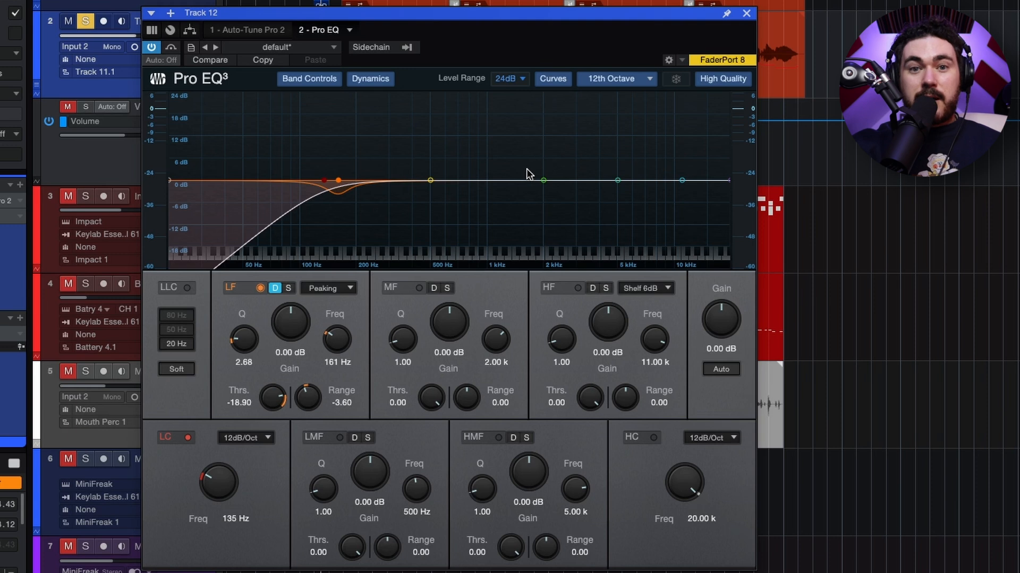
# Boost the HF shelf by 7.85 dB at 11.30 kHz, bypassing the band briefly to compare
pyautogui.moveTo(681, 179); pyautogui.dragTo(689, 157)
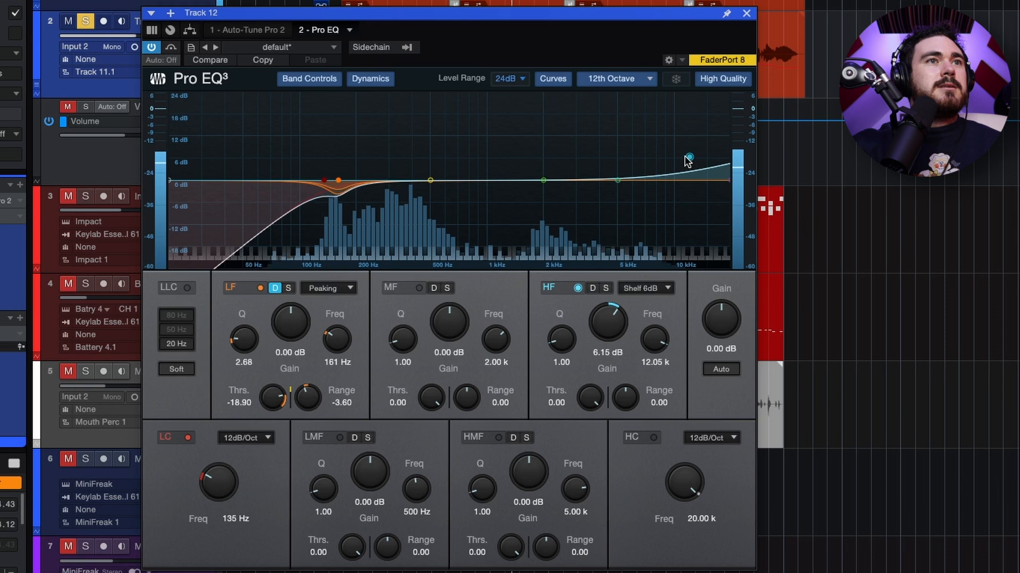
pyautogui.click(580, 291)
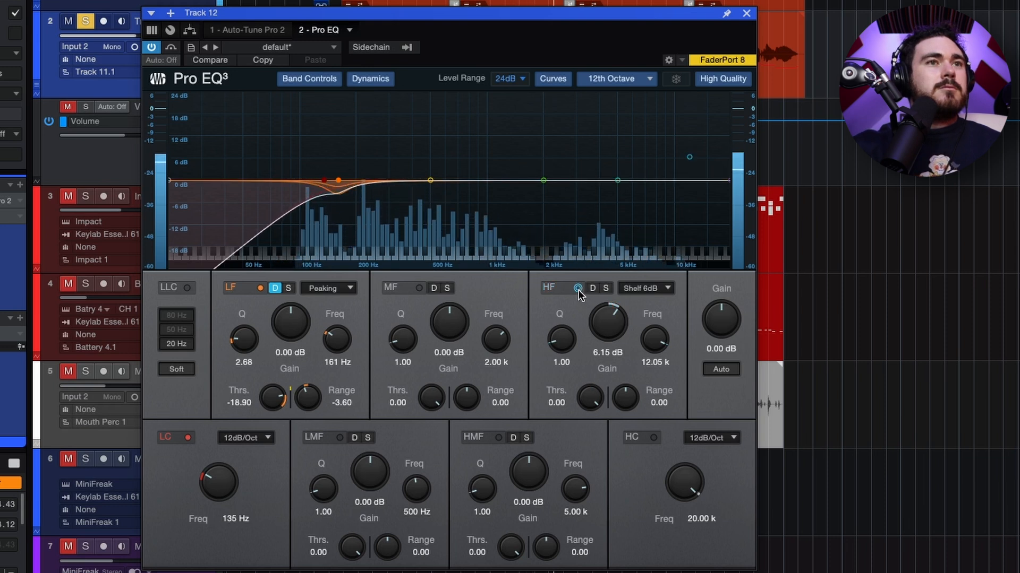
pyautogui.click(577, 289)
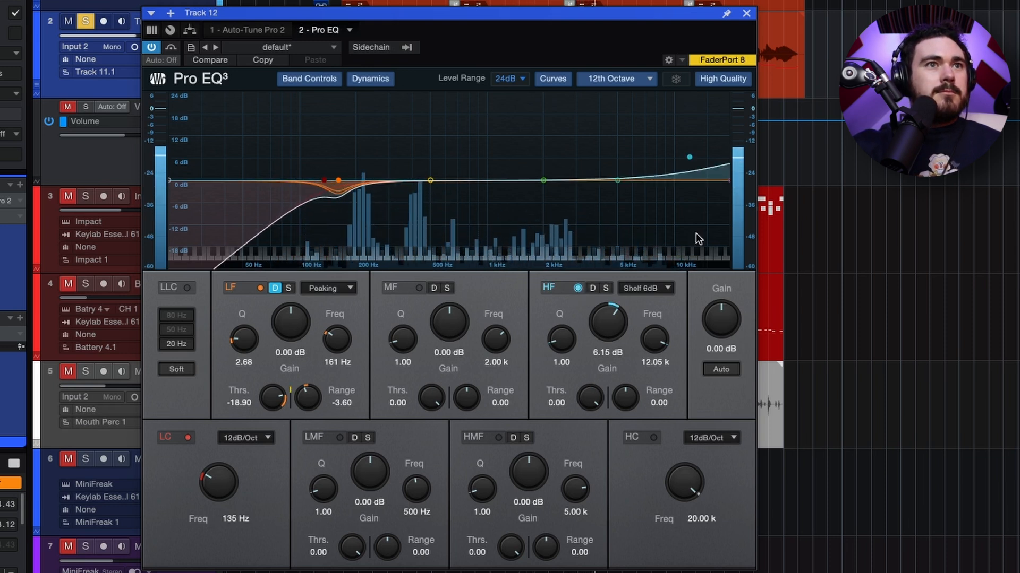
pyautogui.moveTo(689, 156); pyautogui.dragTo(684, 149)
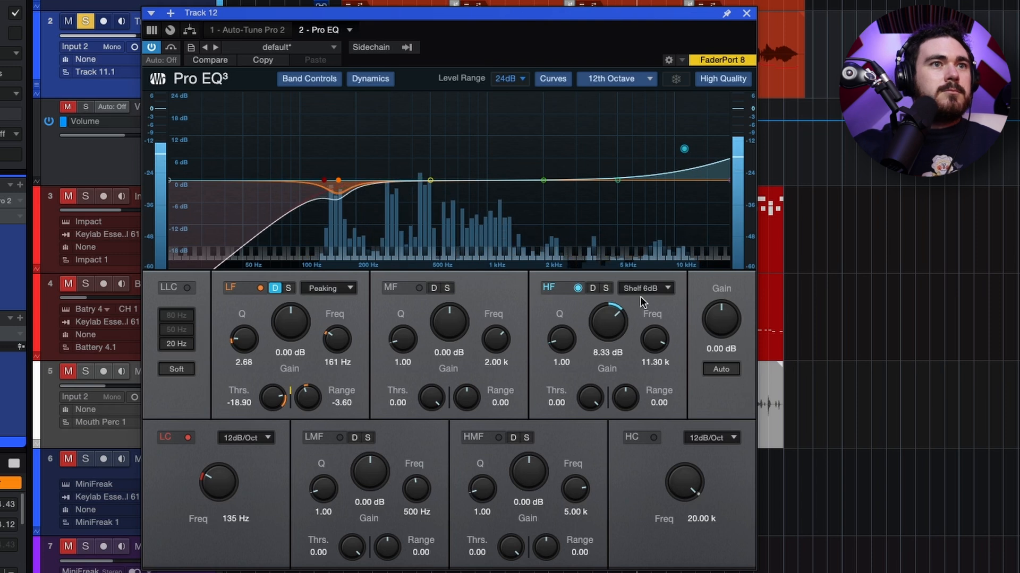
pyautogui.moveTo(612, 317); pyautogui.dragTo(608, 319)
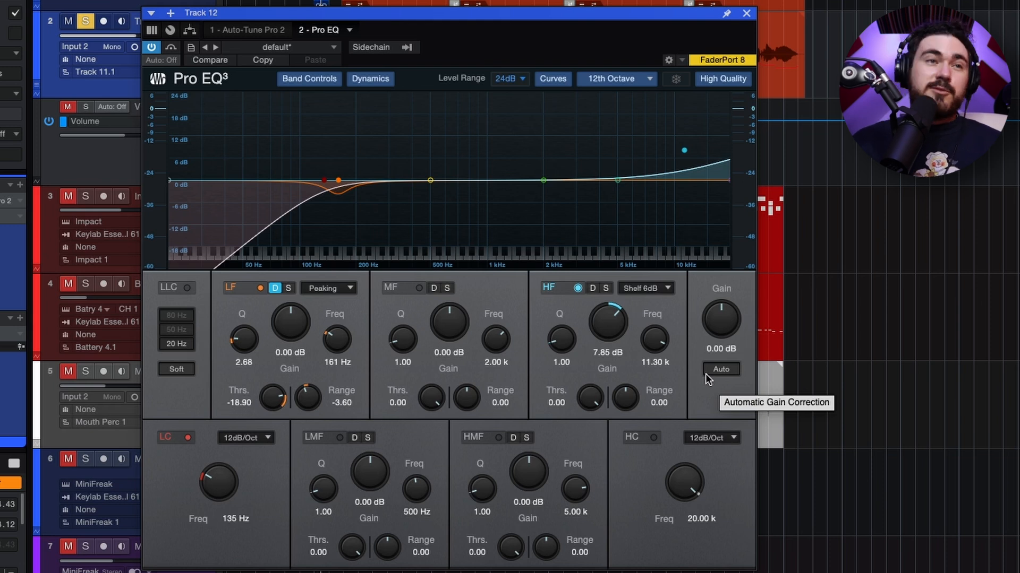
# Reduce the HF shelf's gain to 7.13 dB while the mix plays, and toggle the band off and on to compare
pyautogui.press('space')
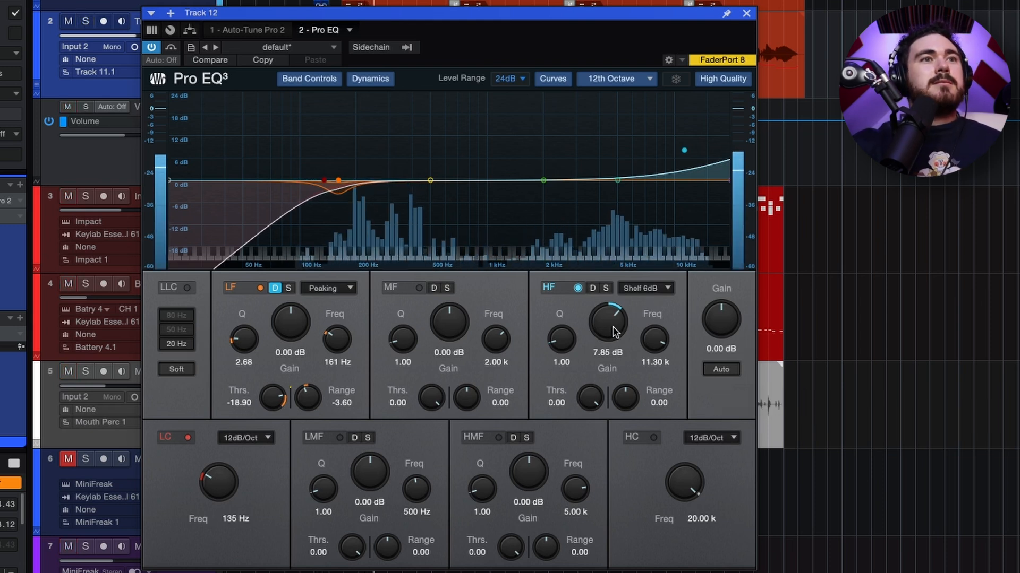
pyautogui.scroll(-3, 611, 325)
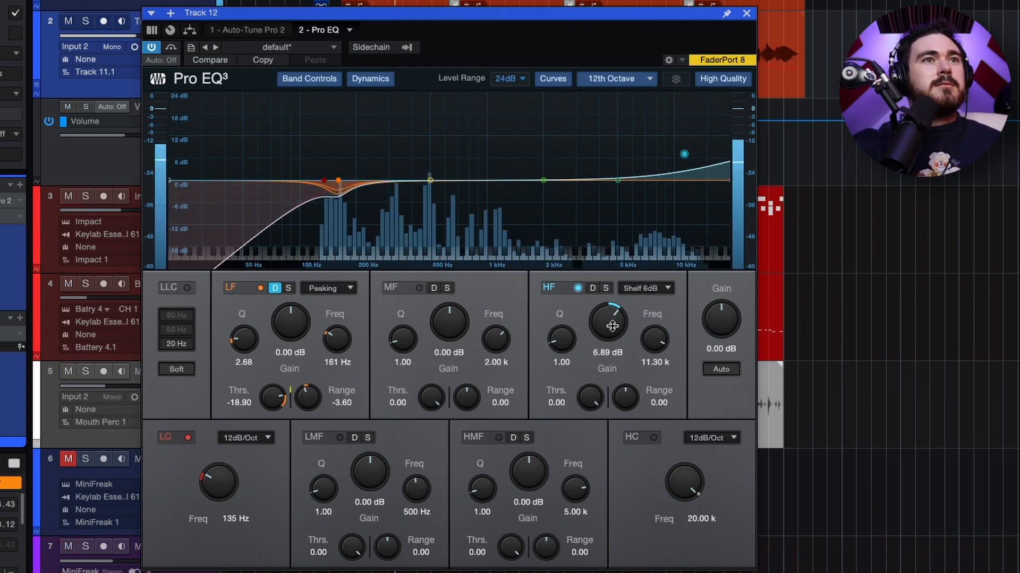
pyautogui.click(578, 288)
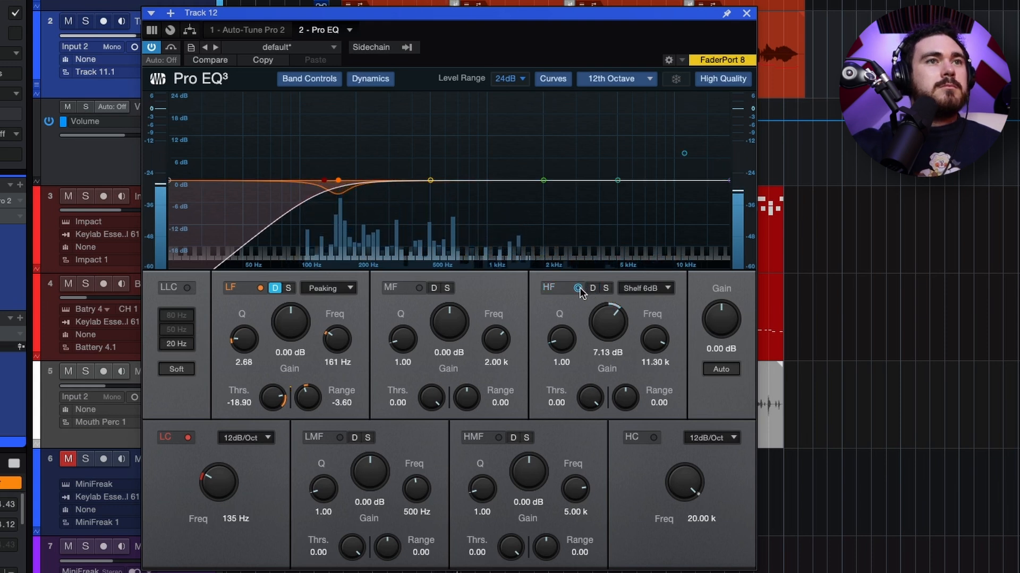
pyautogui.click(579, 288)
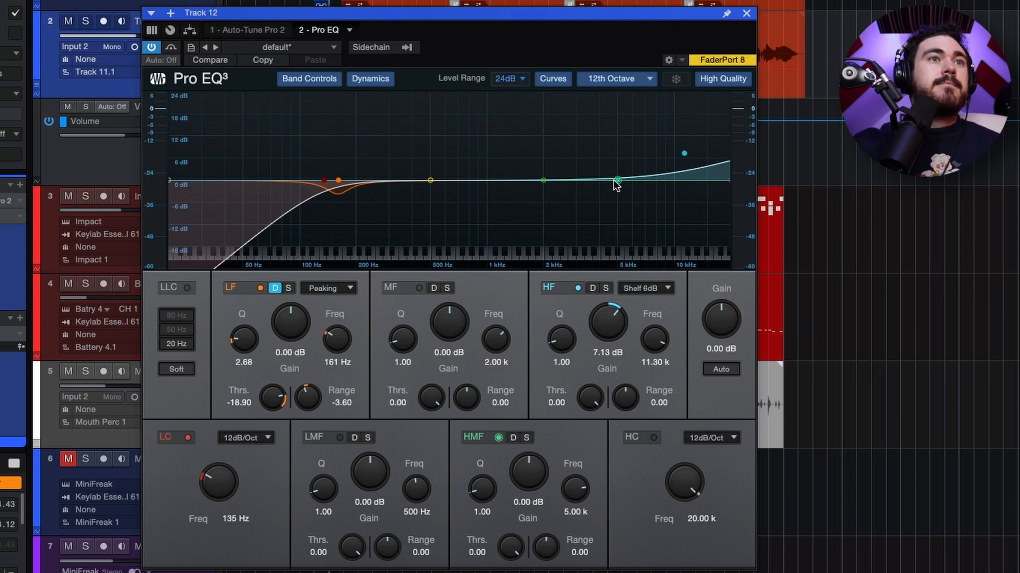
# Boost the HMF band by 13.09 dB at 5.07 kHz and narrow it to a Q of 17.80 to isolate the harsh frequency
pyautogui.moveTo(615, 182); pyautogui.dragTo(618, 131)
pyautogui.scroll(10, 618, 130)
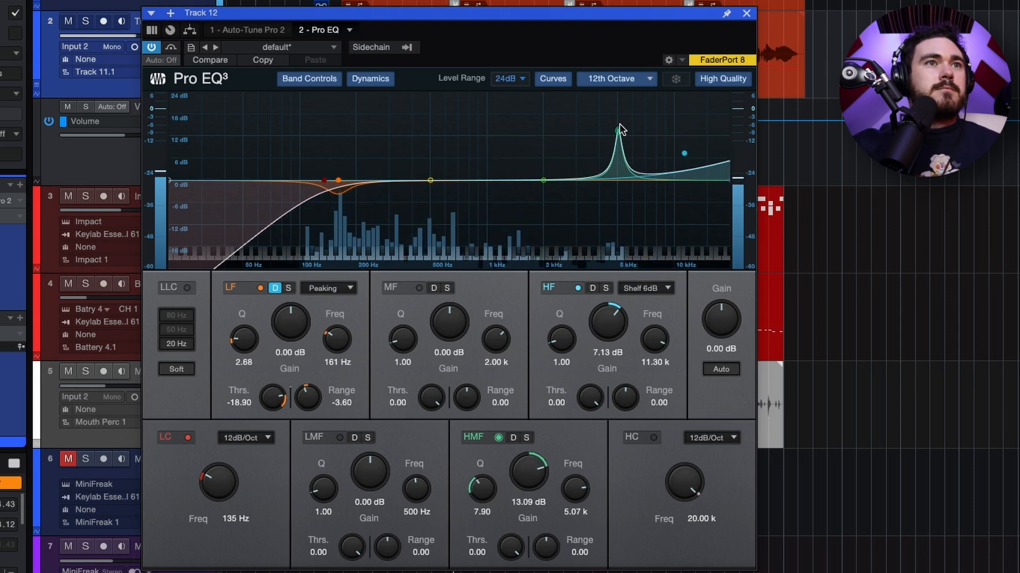
pyautogui.scroll(5, 618, 127)
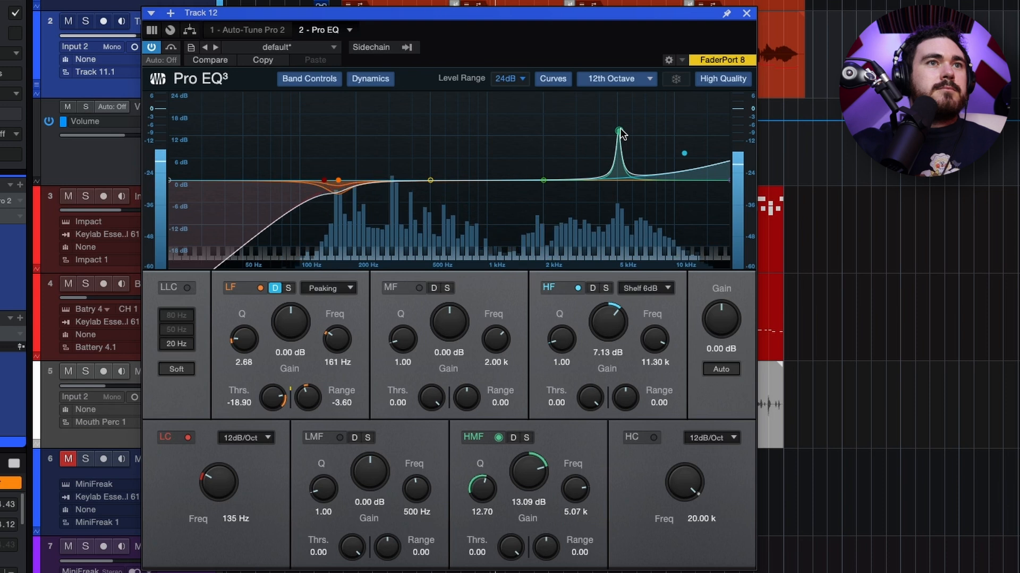
pyautogui.scroll(2, 619, 130)
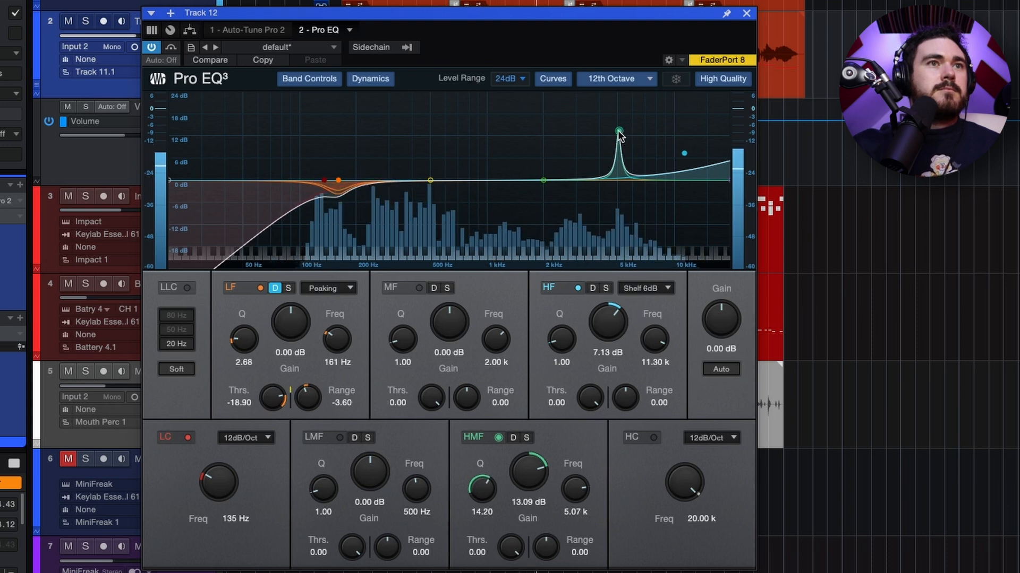
pyautogui.scroll(3, 618, 130)
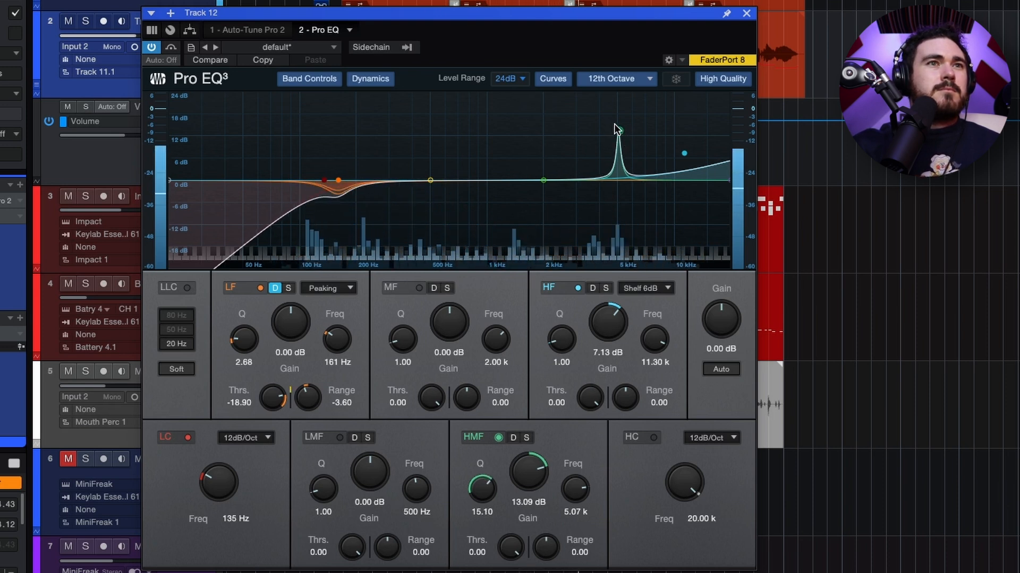
pyautogui.press('s')
pyautogui.scroll(1, 619, 126)
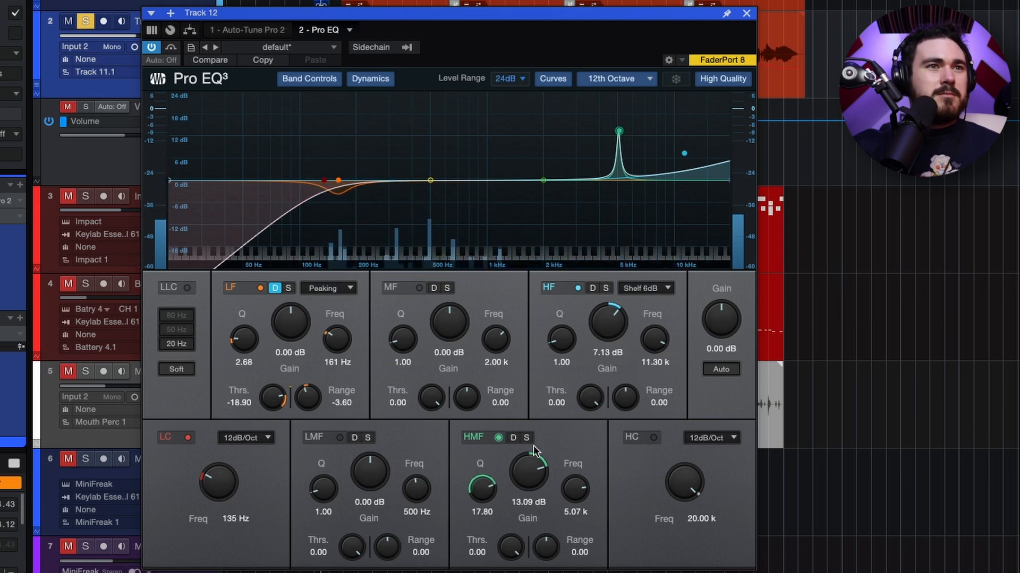
# Reset the HMF band's gain to 0 dB and make it dynamic with threshold -27.00 and range -6.24
pyautogui.keyDown('alt'); pyautogui.click(519, 481); pyautogui.keyUp('alt')
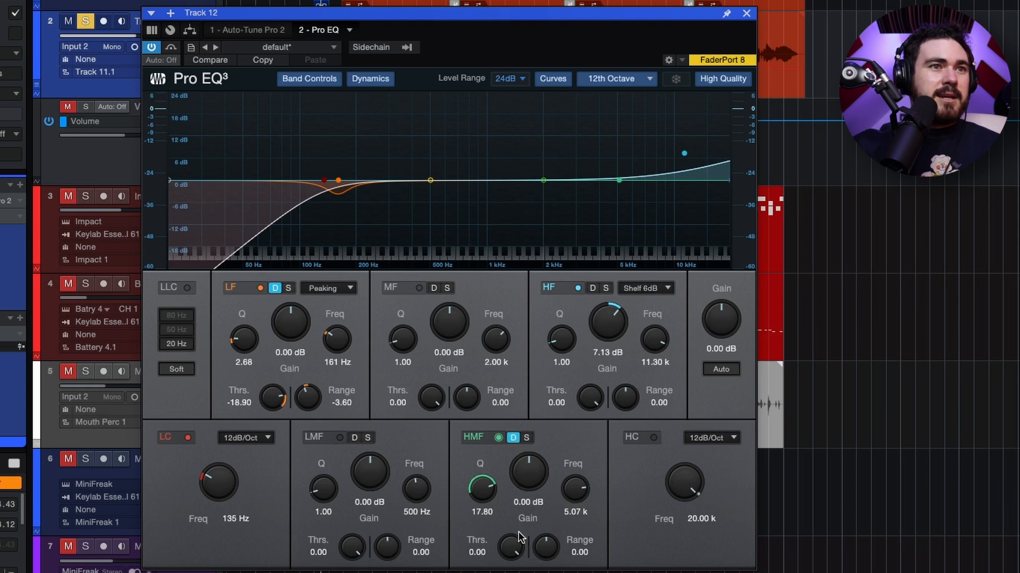
pyautogui.moveTo(508, 549)
pyautogui.mouseDown()
pyautogui.moveTo(506, 559)
pyautogui.moveTo(540, 550)
pyautogui.moveTo(509, 552)
pyautogui.mouseUp()
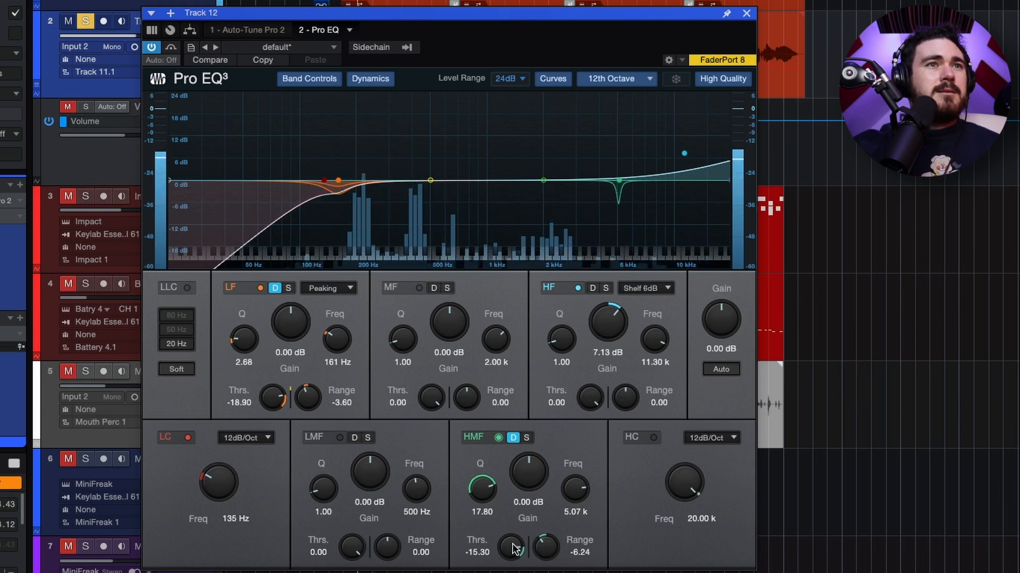
pyautogui.moveTo(514, 550); pyautogui.dragTo(509, 555)
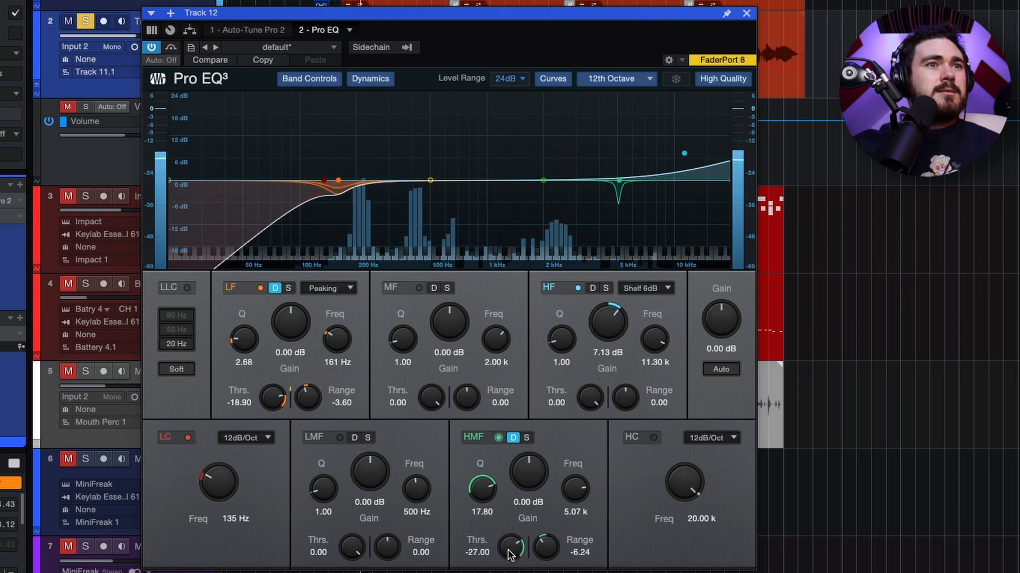
# Set the HMF band's dynamic range to -7.44 and Q to 17.93, and solo the band to check it
pyautogui.moveTo(546, 537); pyautogui.dragTo(547, 541)
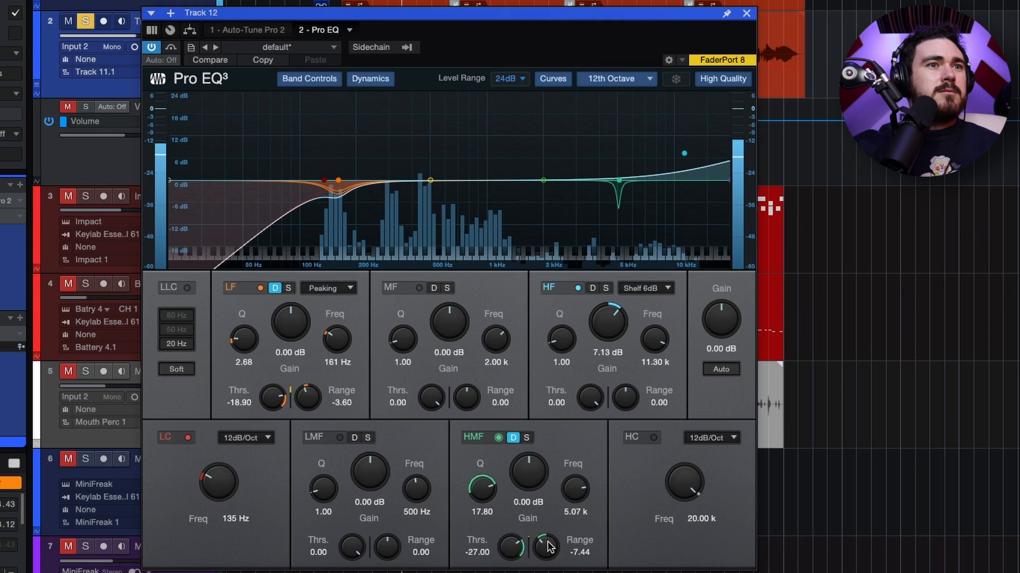
pyautogui.moveTo(483, 498); pyautogui.dragTo(483, 496)
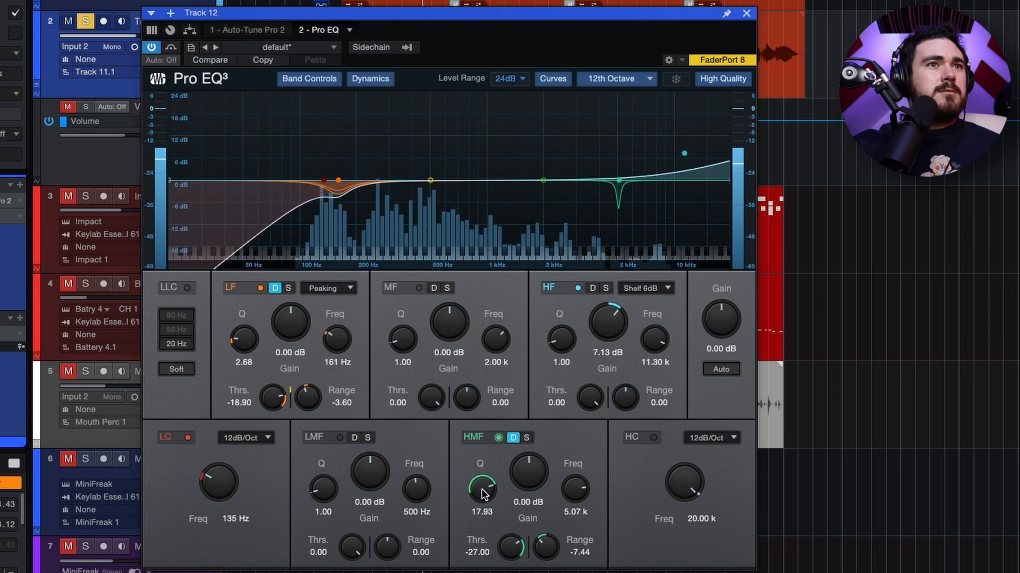
pyautogui.click(525, 438)
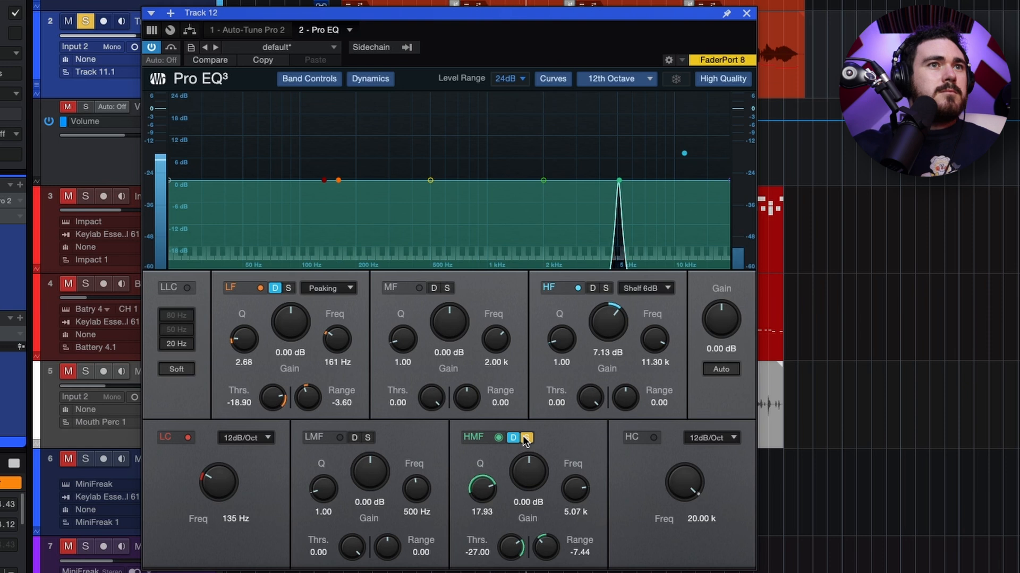
# Unsolo the HMF band, deepen its dynamic range to -11.52 and set its Q to 17.28
pyautogui.click(524, 437)
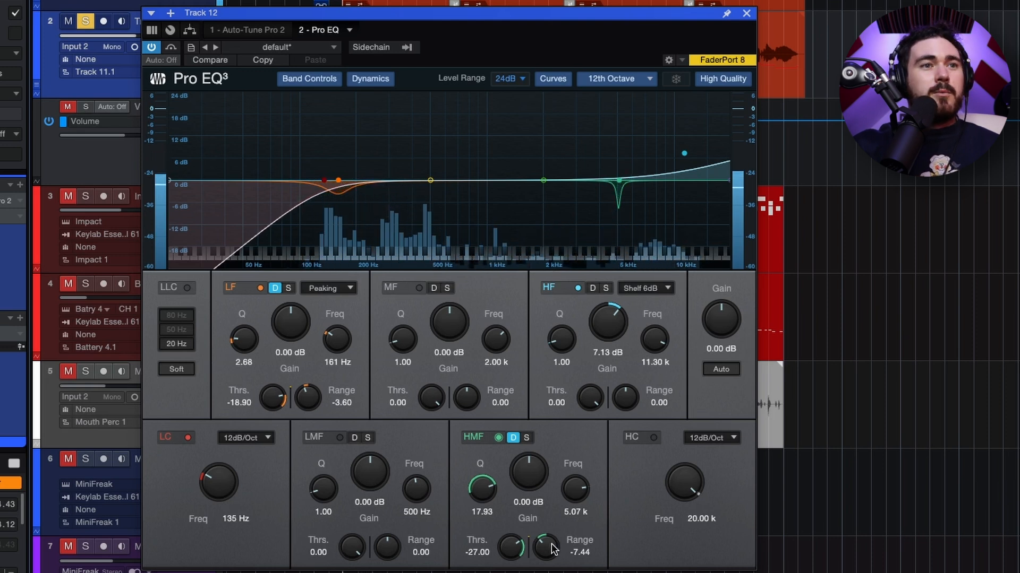
pyautogui.moveTo(547, 546); pyautogui.dragTo(549, 543)
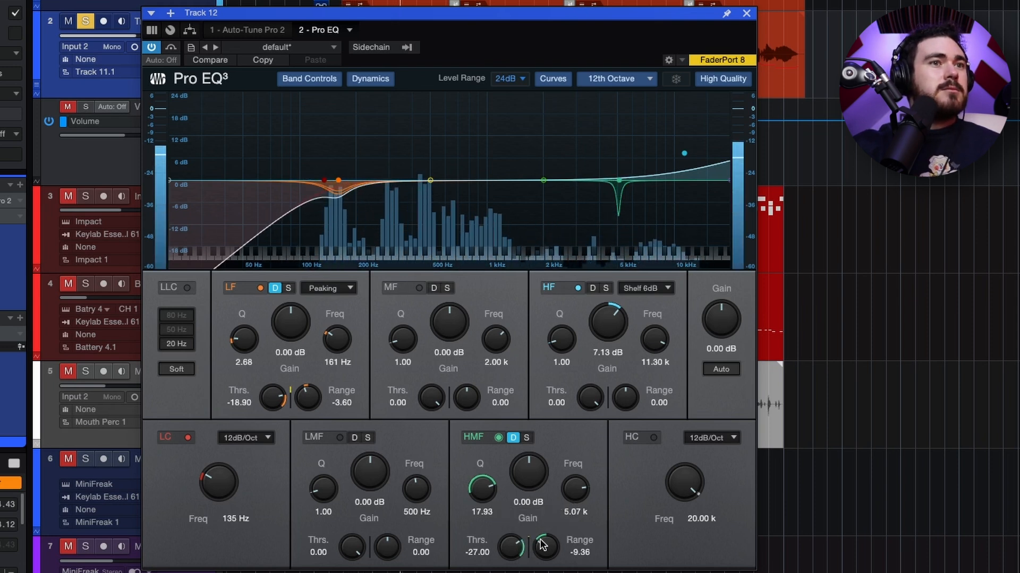
pyautogui.moveTo(489, 491); pyautogui.dragTo(489, 494)
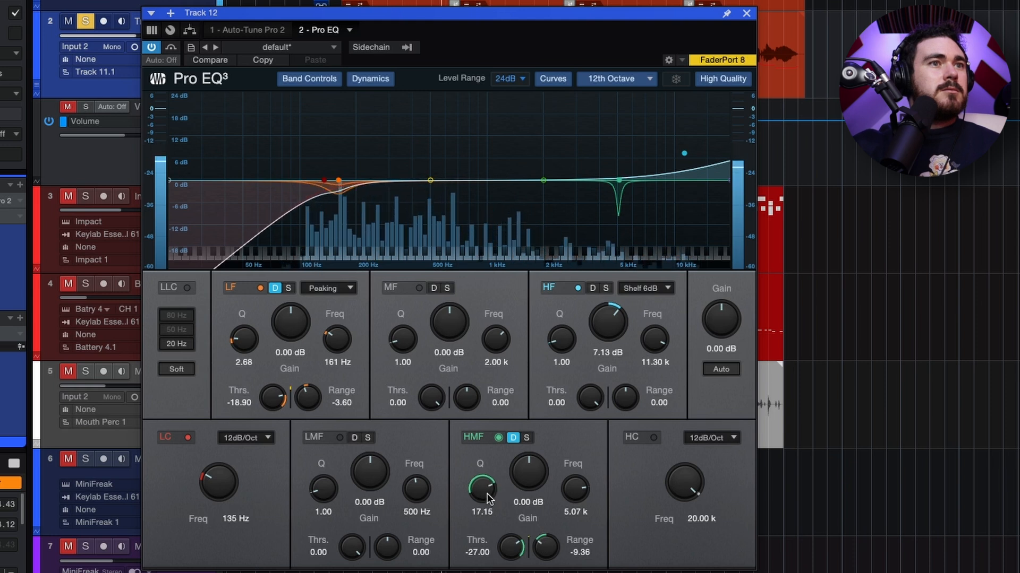
pyautogui.moveTo(544, 554); pyautogui.dragTo(545, 550)
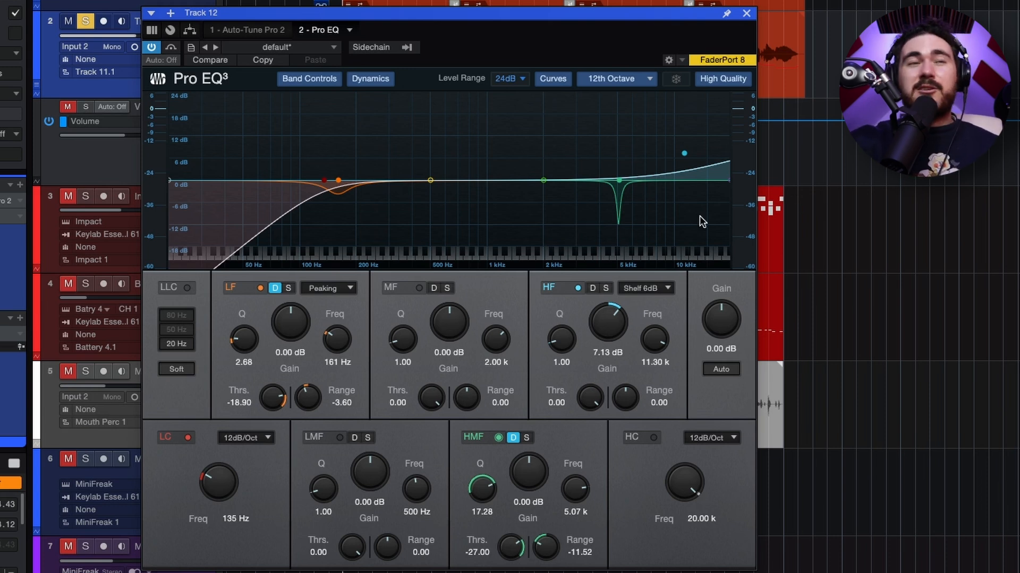
# Turn off the Pro EQ3 HF band and add Fat Channel to the vocal track with its Vintage equalizer
pyautogui.doubleClick(685, 154)
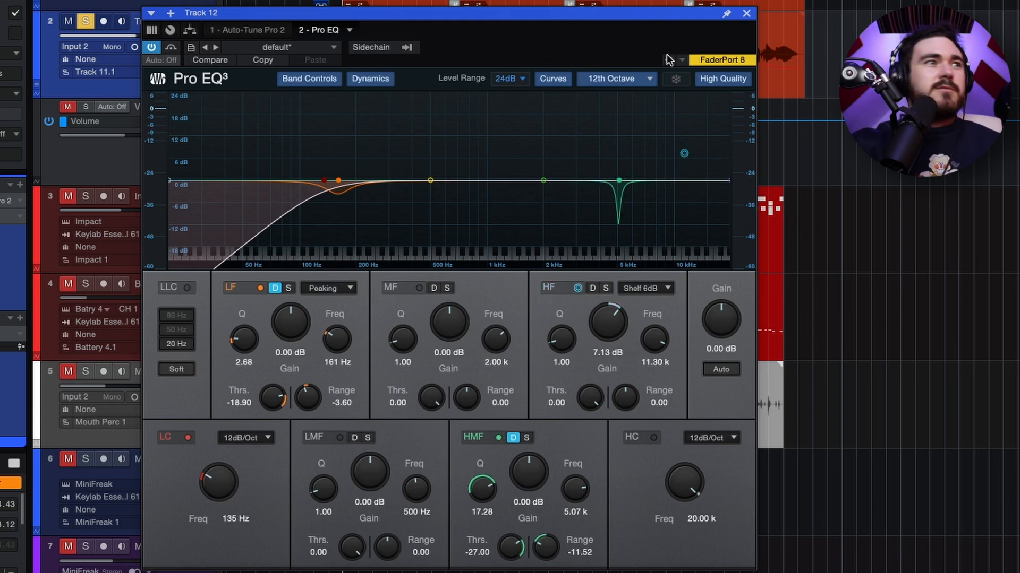
pyautogui.click(21, 185)
pyautogui.write('fat')
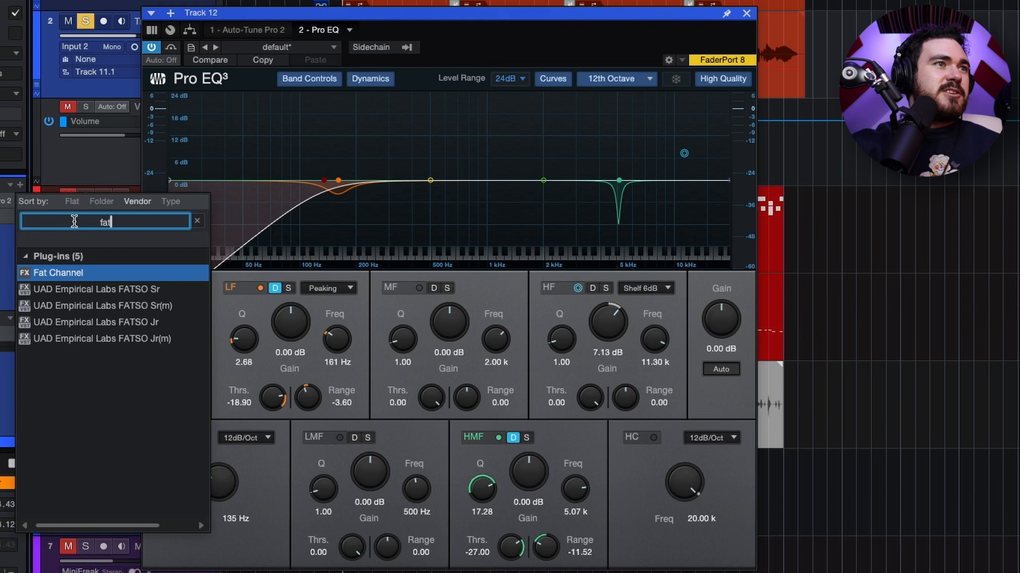
pyautogui.click(98, 273)
pyautogui.click(306, 83)
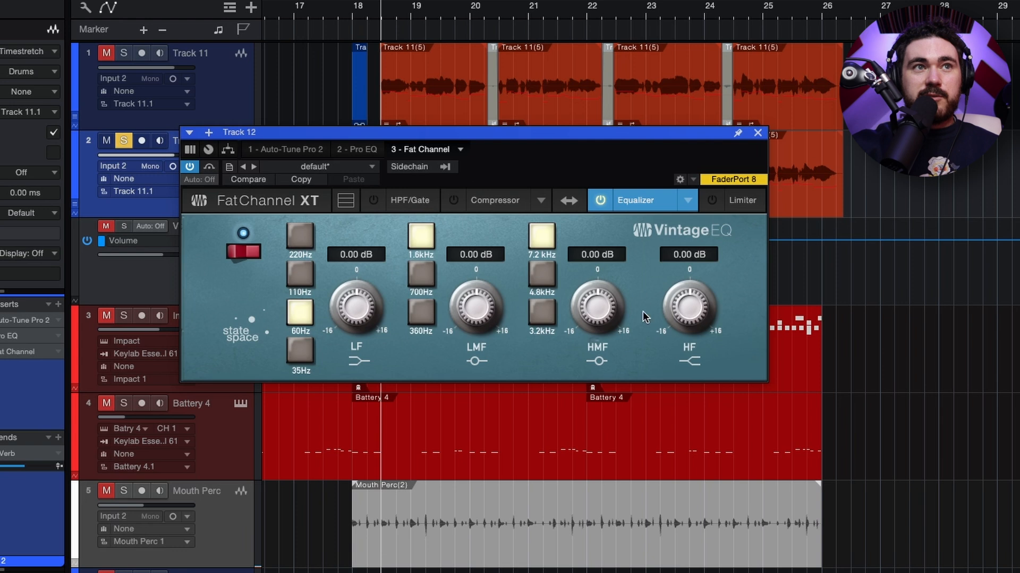
# Boost the Vintage EQ's HF band to 6.08 dB, and set its LF band to 220Hz with -2.24 dB gain
pyautogui.moveTo(670, 299)
pyautogui.mouseDown()
pyautogui.moveTo(704, 224)
pyautogui.moveTo(708, 166)
pyautogui.moveTo(685, 307)
pyautogui.mouseUp()
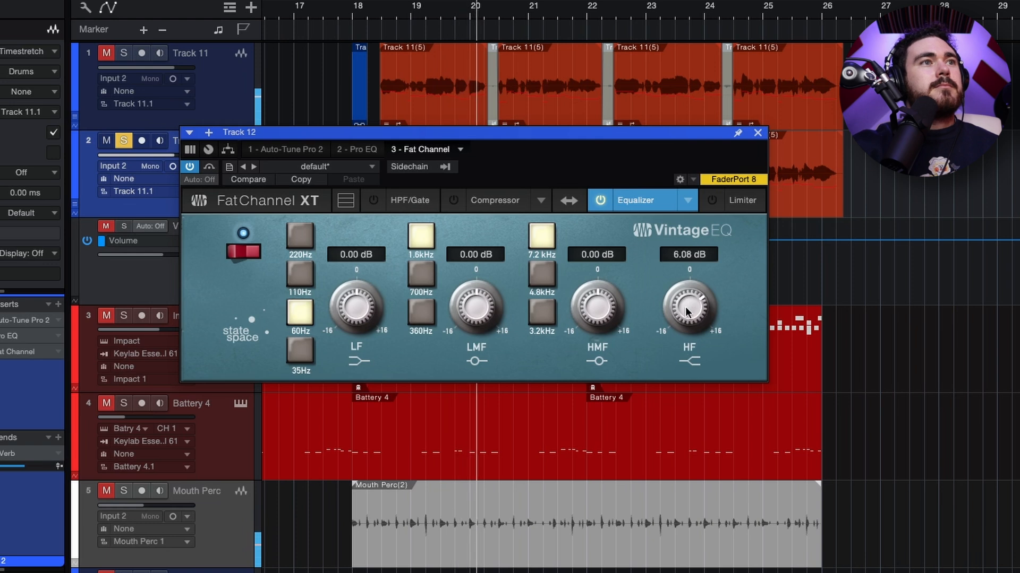
pyautogui.click(303, 238)
pyautogui.moveTo(360, 304); pyautogui.dragTo(364, 223)
pyautogui.moveTo(355, 310); pyautogui.dragTo(346, 387)
pyautogui.moveTo(363, 291); pyautogui.dragTo(364, 290)
# Boost the LMF band to 16.00 dB and audition 700Hz and 360Hz, settling on 700Hz
pyautogui.moveTo(476, 304); pyautogui.dragTo(493, 192)
pyautogui.click(428, 270)
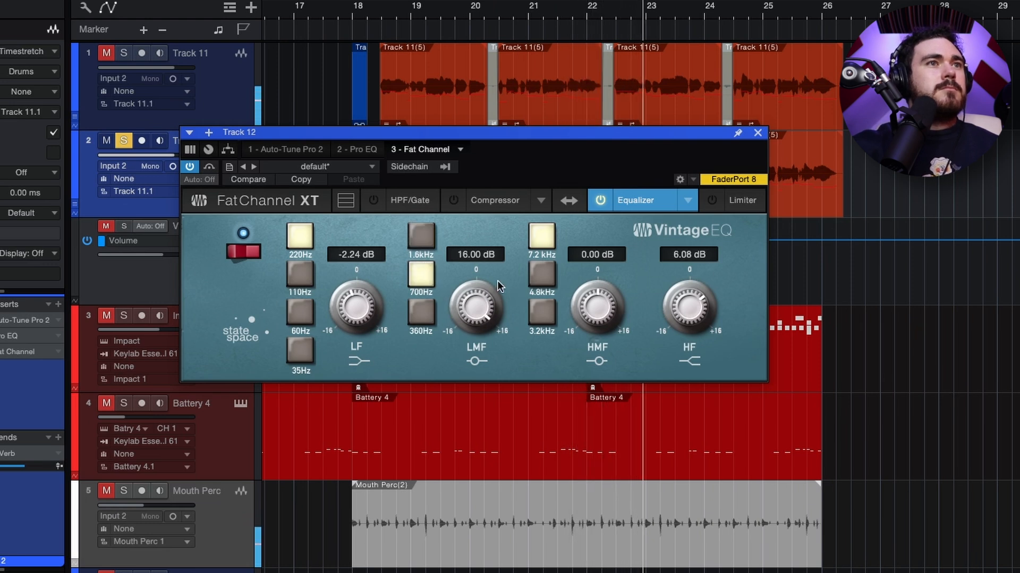
pyautogui.click(419, 315)
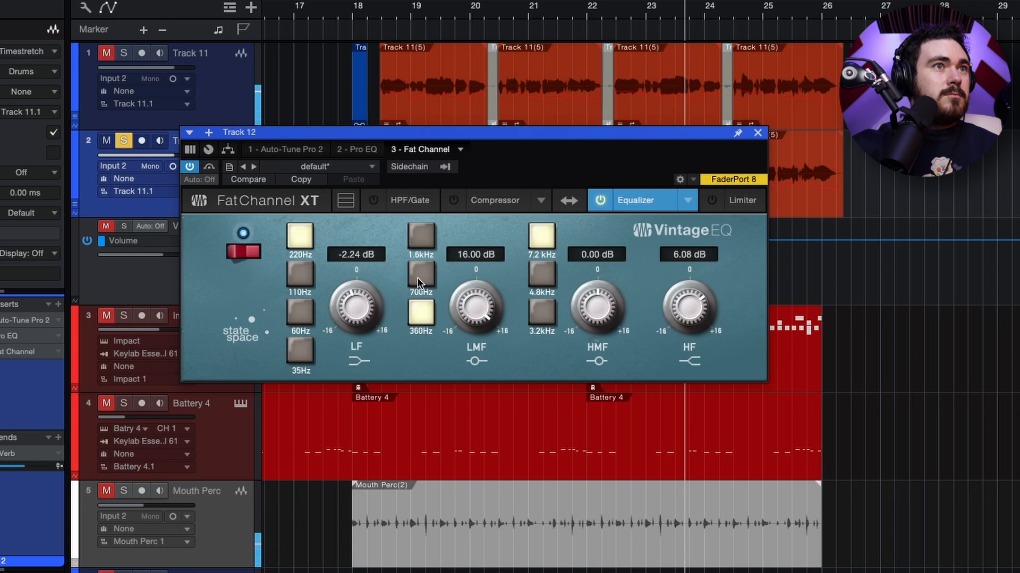
pyautogui.click(416, 276)
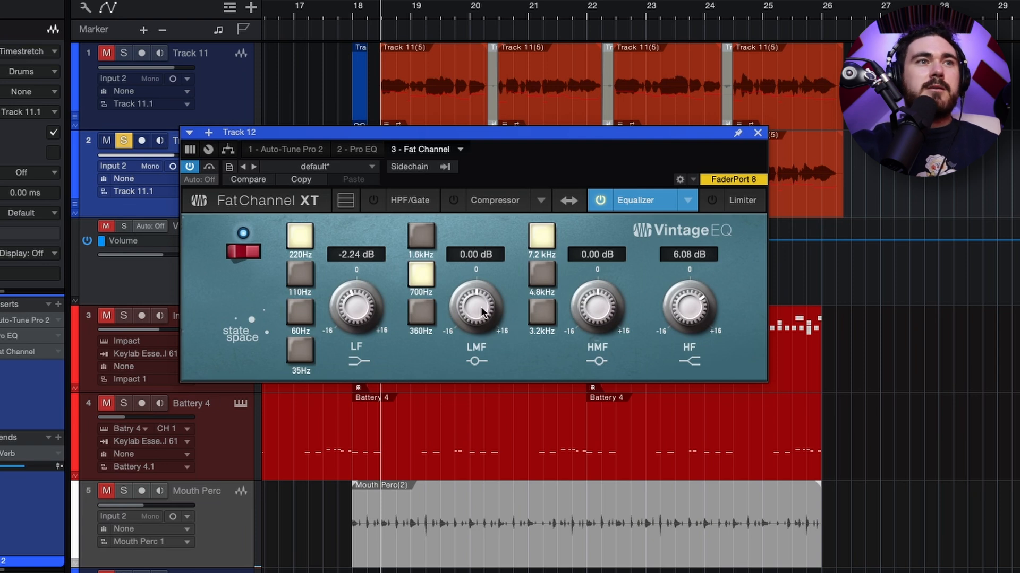
# Adjust the LMF gain to 0.48 dB in the mix, comparing 360Hz with 700Hz and keeping 700Hz
pyautogui.moveTo(481, 311); pyautogui.dragTo(464, 295)
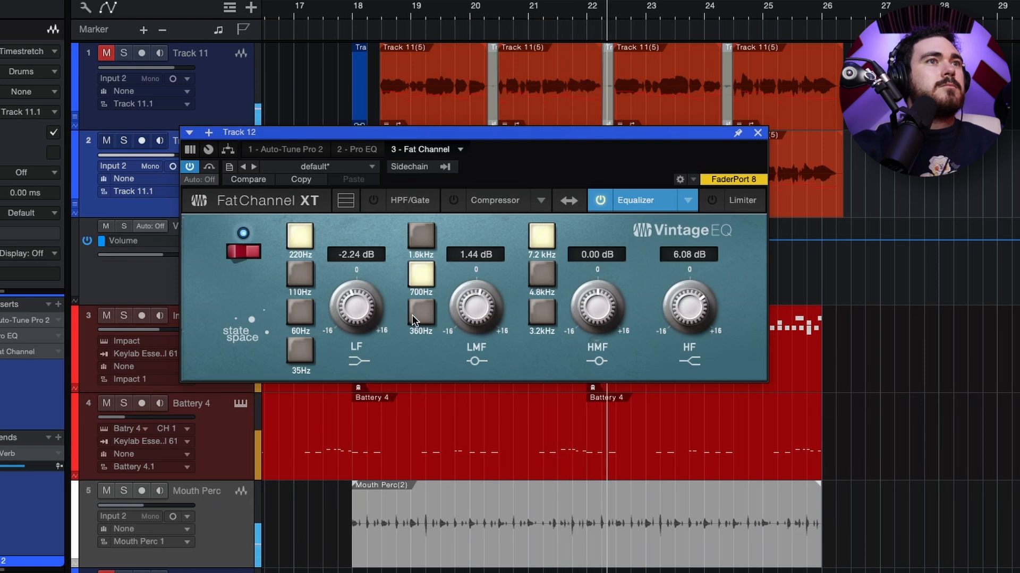
pyautogui.click(416, 315)
pyautogui.moveTo(467, 316)
pyautogui.mouseDown()
pyautogui.moveTo(470, 364)
pyautogui.moveTo(465, 321)
pyautogui.moveTo(478, 302)
pyautogui.mouseUp()
pyautogui.click(419, 274)
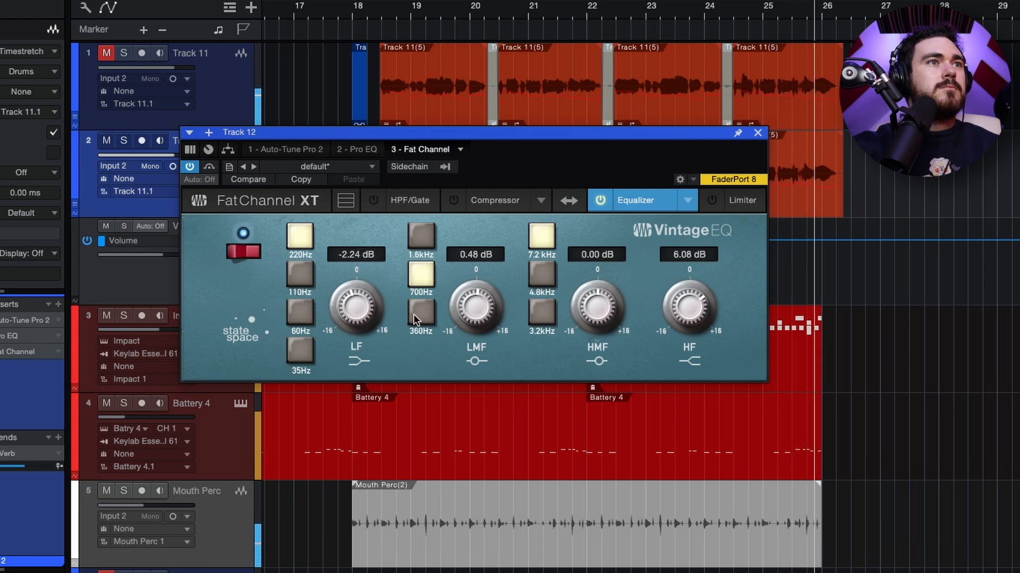
# Fine-tune the Vintage EQ's HF gain to 6.72 dB, toggling the equalizer off and on to compare
pyautogui.moveTo(688, 297); pyautogui.dragTo(688, 299)
pyautogui.click(601, 202)
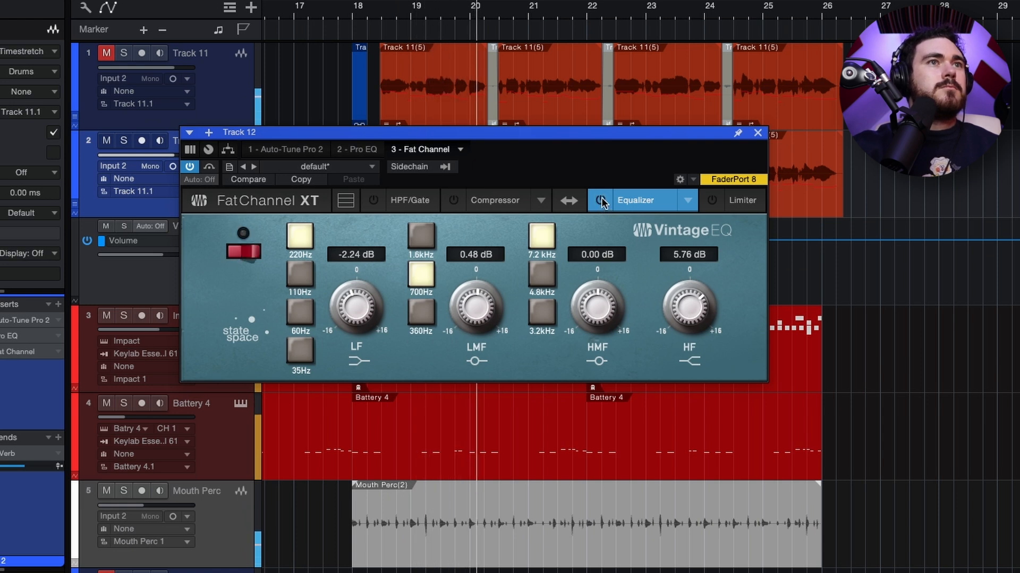
pyautogui.click(600, 201)
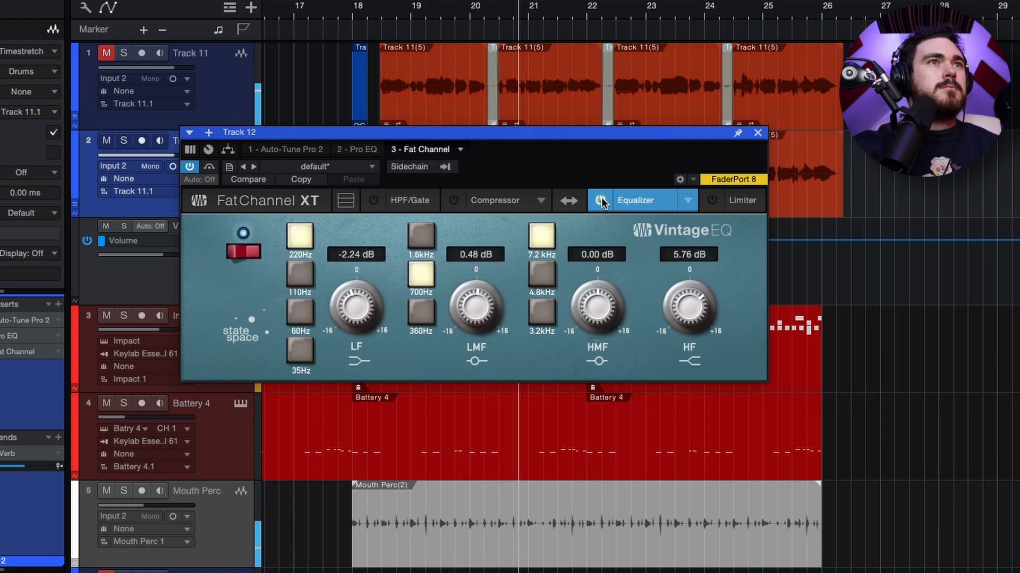
pyautogui.moveTo(681, 304); pyautogui.dragTo(680, 298)
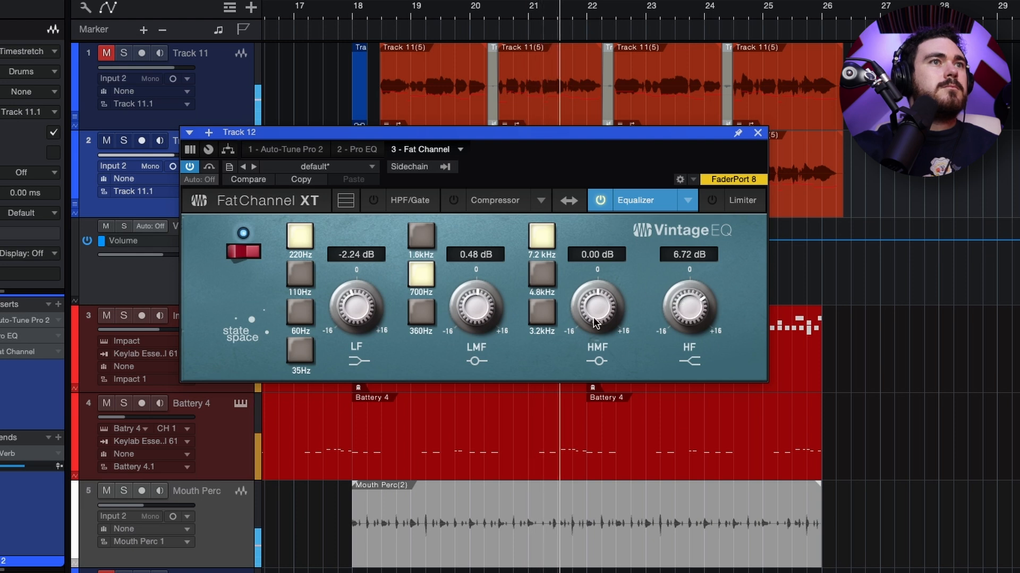
# Solo the vocal track and bypass and re-enable the Vintage EQ to compare the sound
pyautogui.press('s')
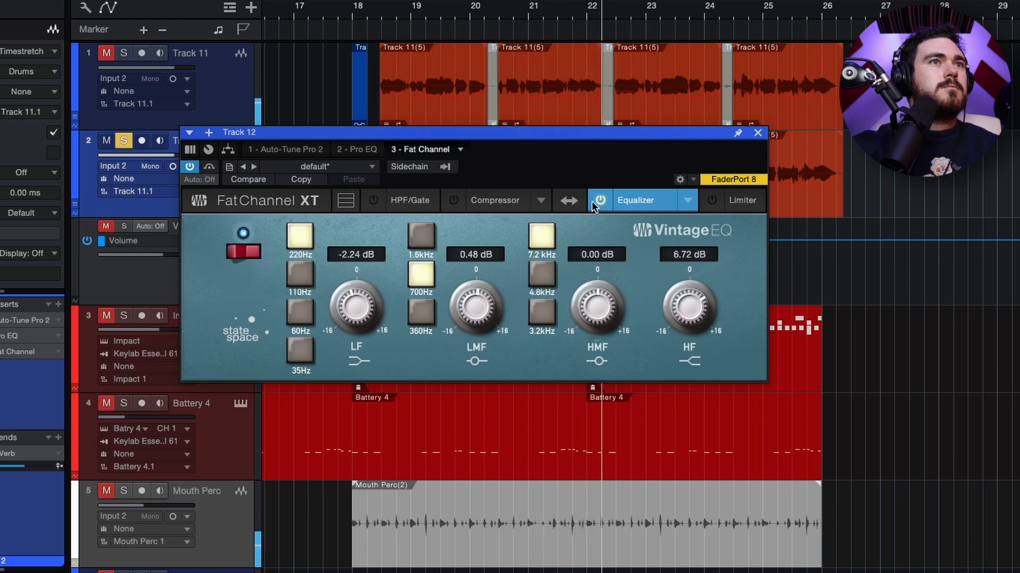
pyautogui.click(594, 200)
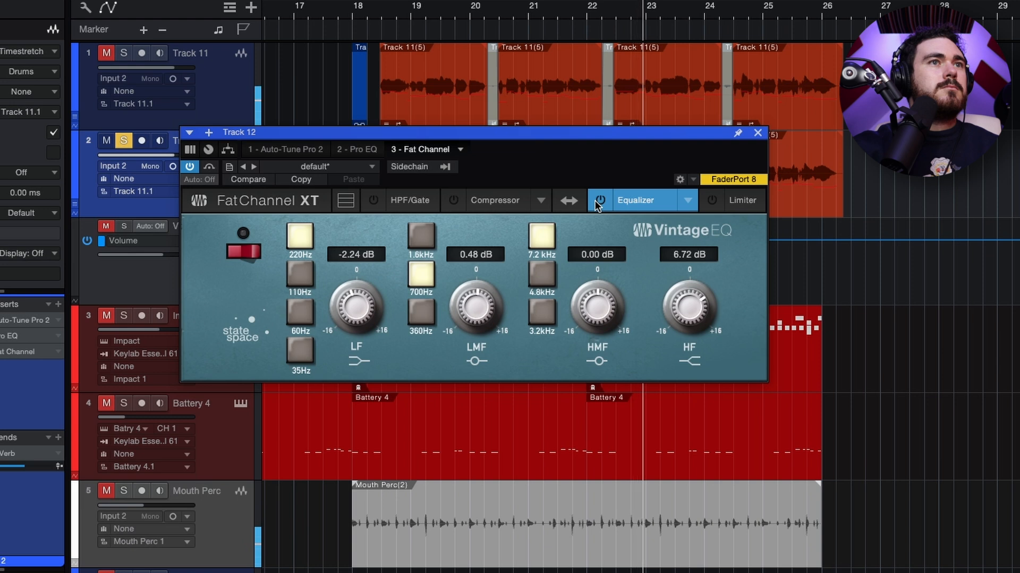
pyautogui.click(595, 199)
# Set the LMF gain to -1.44 dB, and reset the HF gain to 0 dB with the vocal back in the mix
pyautogui.moveTo(477, 308); pyautogui.dragTo(479, 320)
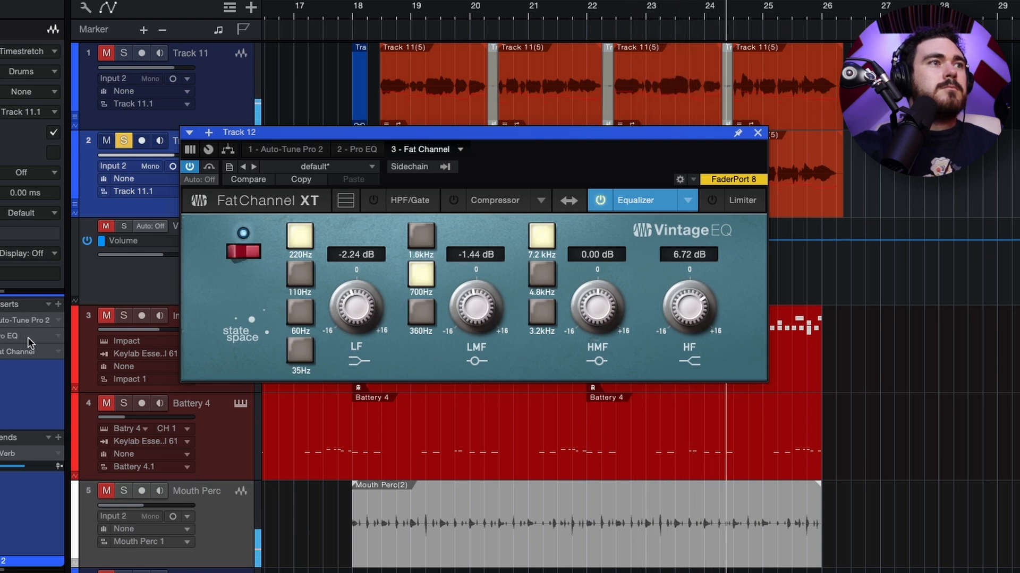
pyautogui.press('s')
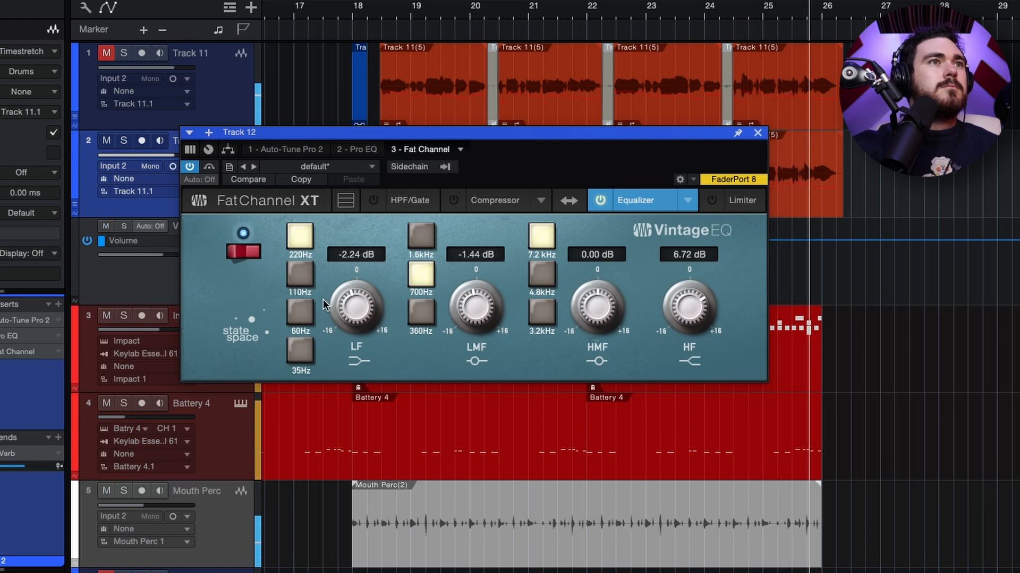
pyautogui.doubleClick(678, 311)
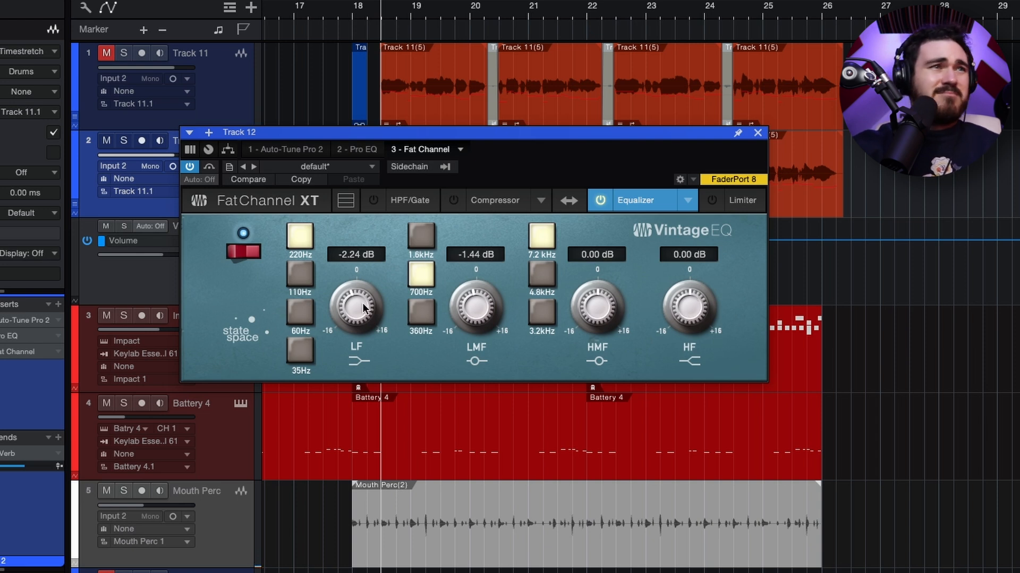
# Review the equalizer models available in Fat Channel, and reopen the vocal track's Pro EQ
pyautogui.click(664, 204)
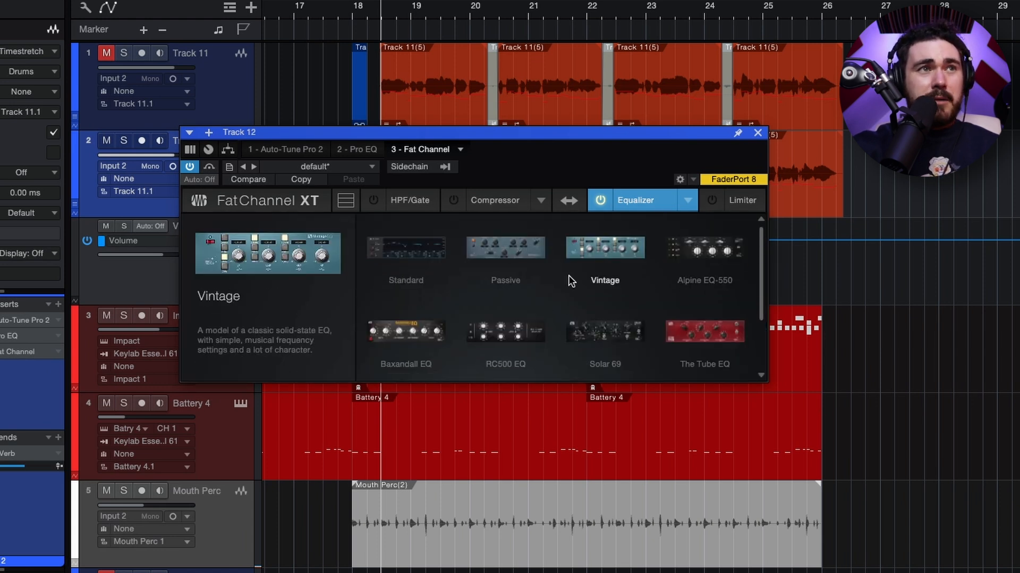
pyautogui.click(636, 195)
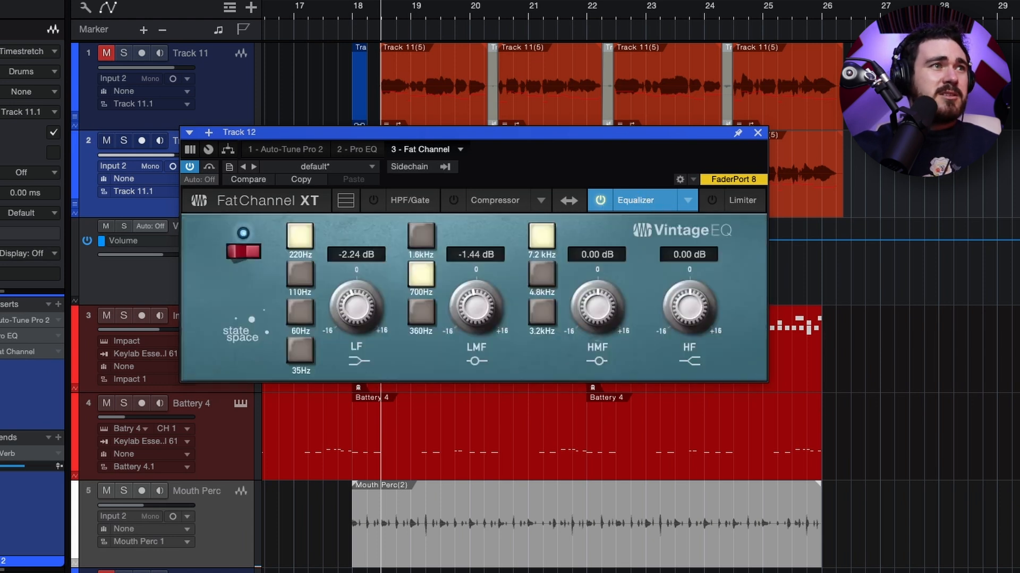
pyautogui.click(2, 339)
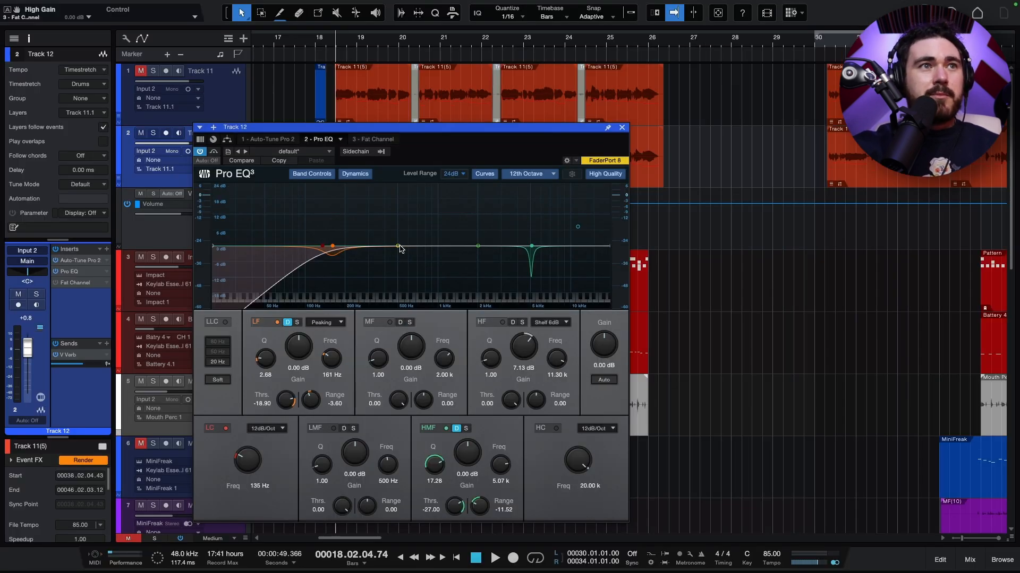
# Solo the vocal, cut the LMF band by 1.92 dB at 471 Hz with a Q of 1.30, and toggle the band to compare
pyautogui.press('space')
pyautogui.press('s')
pyautogui.moveTo(400, 249); pyautogui.dragTo(394, 207)
pyautogui.press('space')
pyautogui.scroll(3, 394, 207)
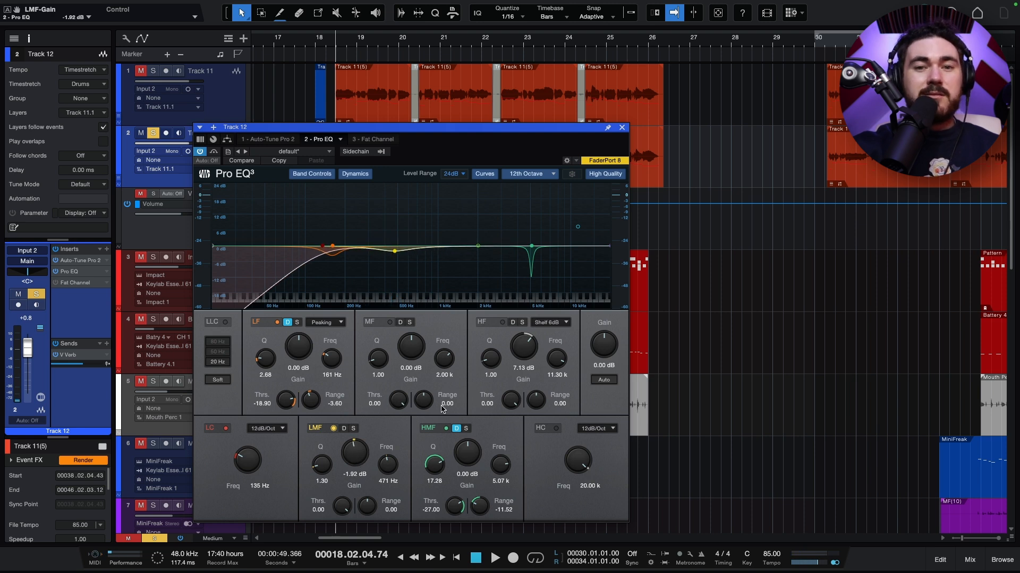
pyautogui.press('space')
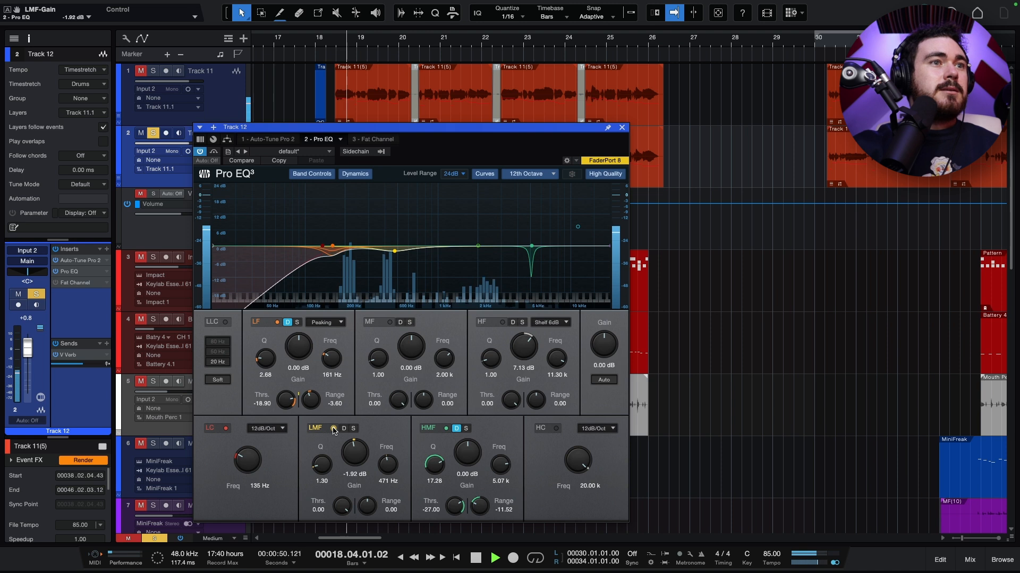
pyautogui.click(334, 429)
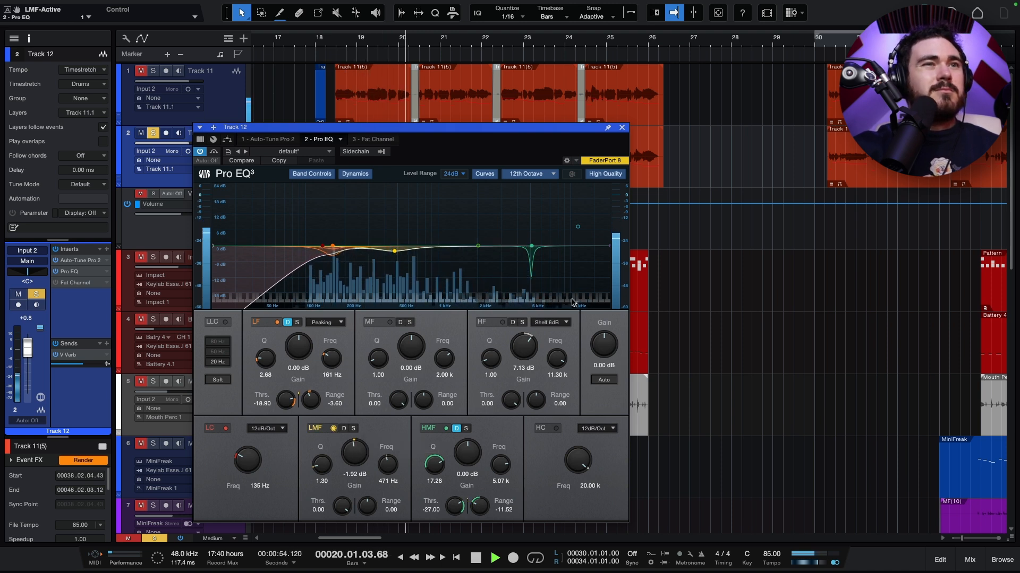
# Turn the HF shelf back on, and move the LMF cut to 276 Hz at -1.39 dB while listening in the mix
pyautogui.click(503, 321)
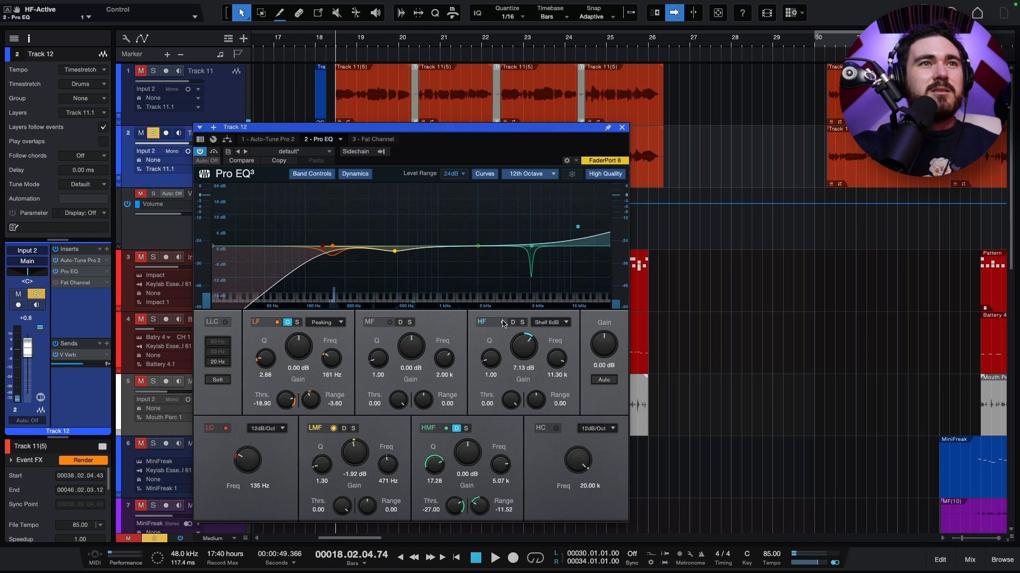
pyautogui.press('space')
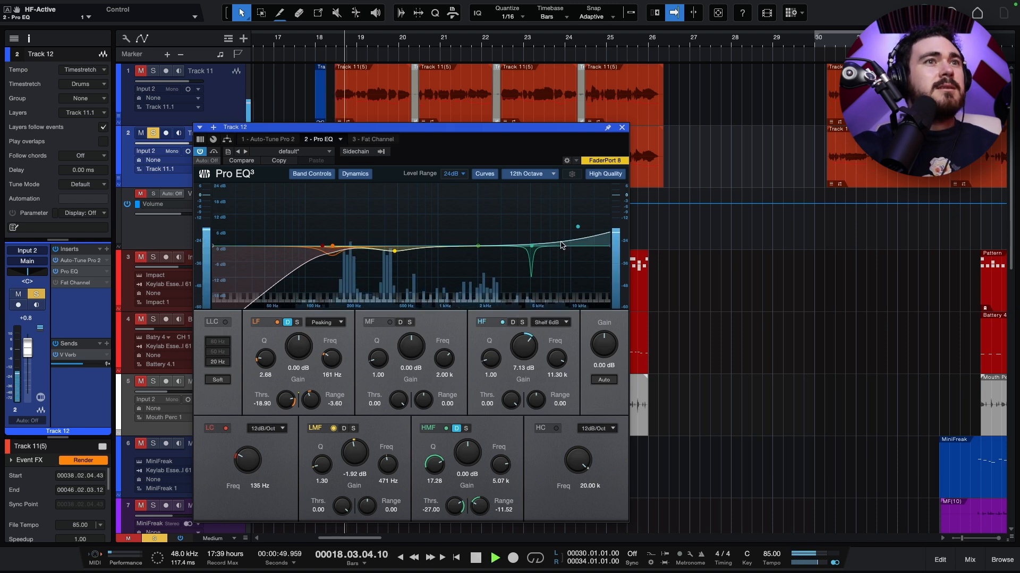
pyautogui.press('s')
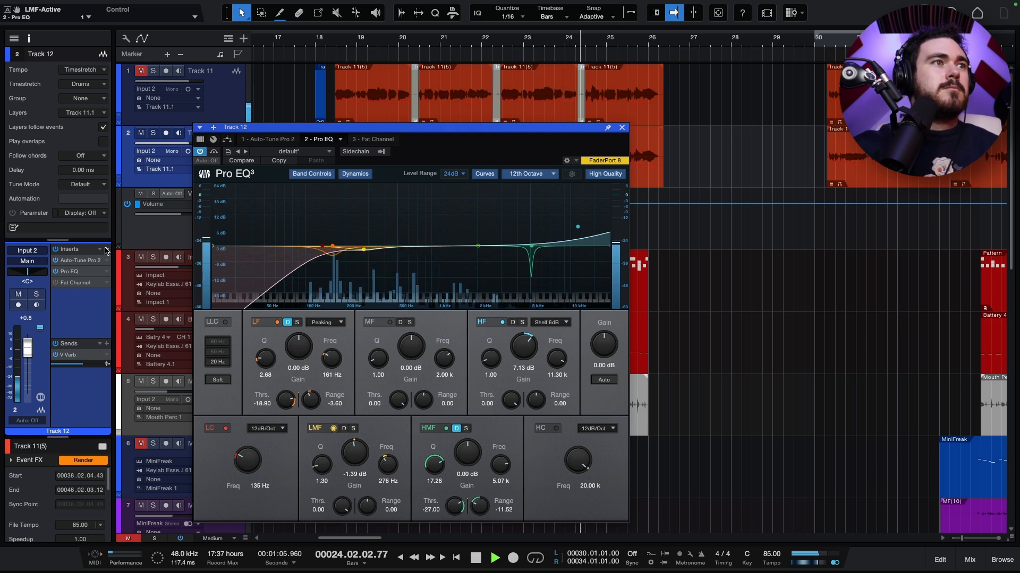
# Bypass and re-enable Pro EQ during playback to compare the vocal in the mix, and stop playback
pyautogui.click(59, 274)
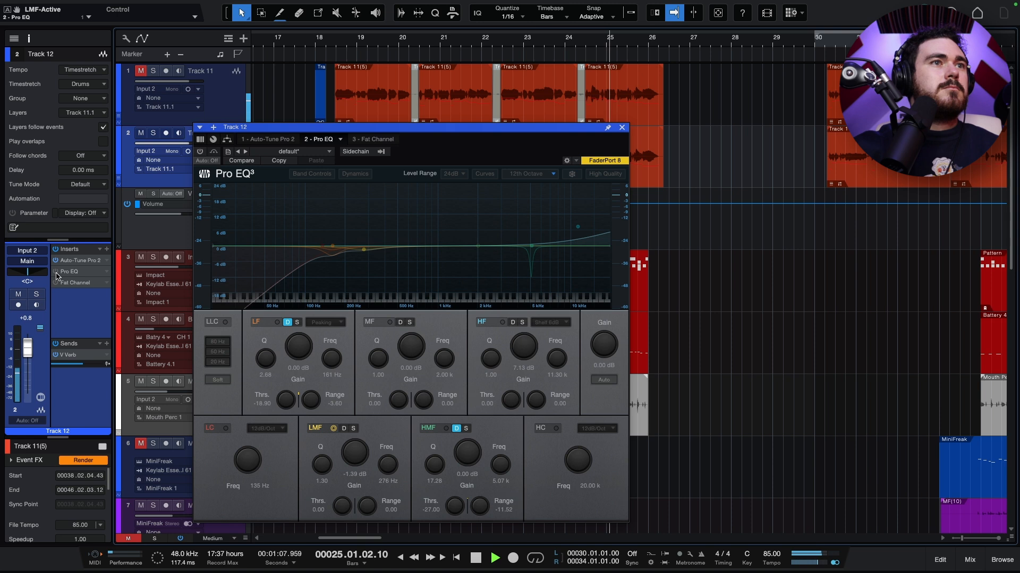
pyautogui.click(57, 274)
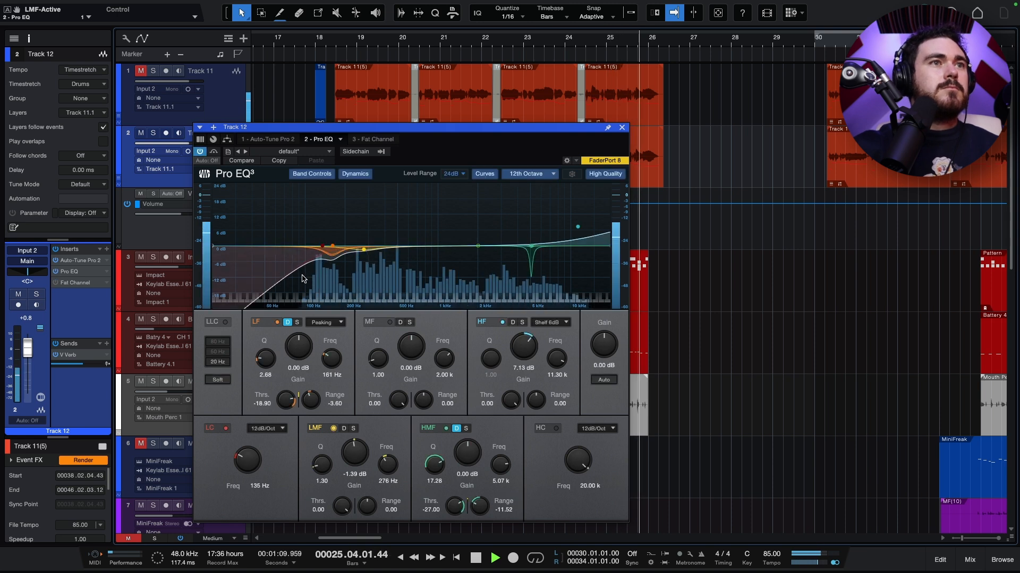
pyautogui.press('space')
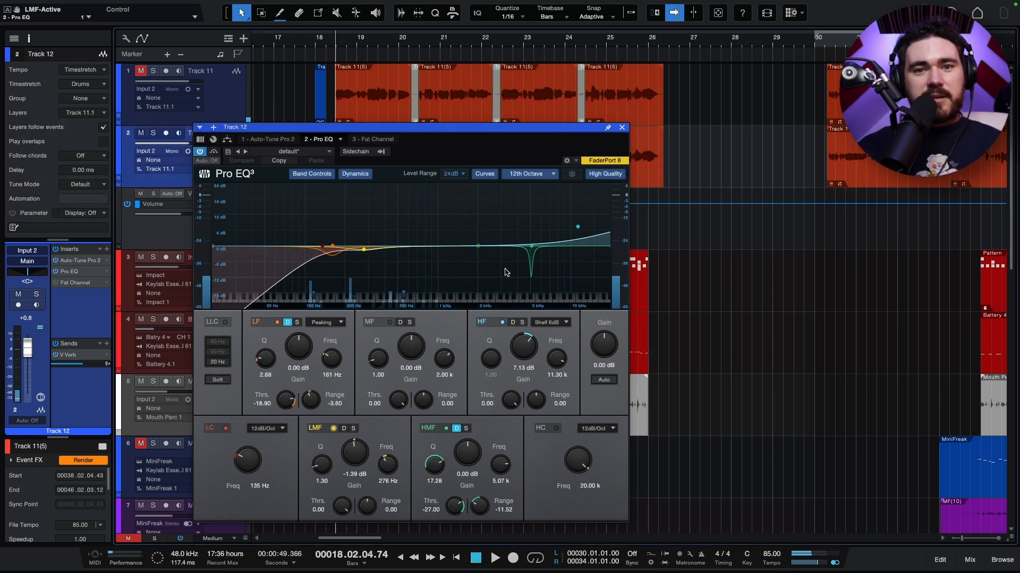